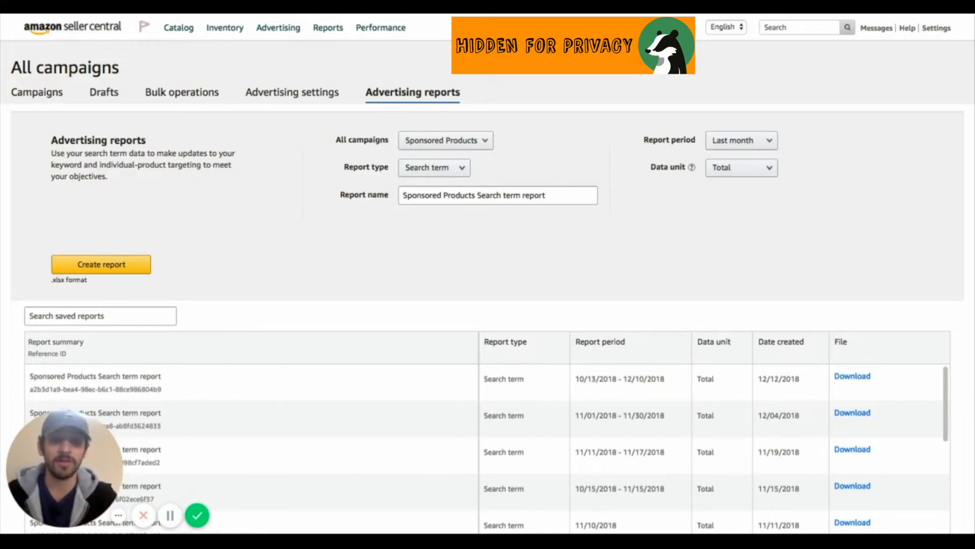
Set up the advertising report for Sponsored Products campaigns with the Search term type and the name "Sponsored Products Search term report".
left_click(457, 140)
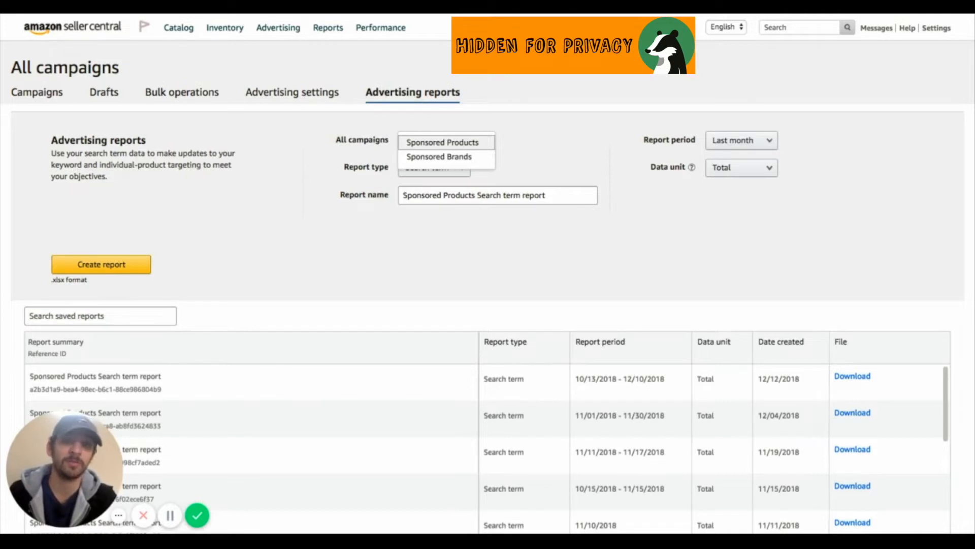
left_click(456, 142)
left_click(517, 139)
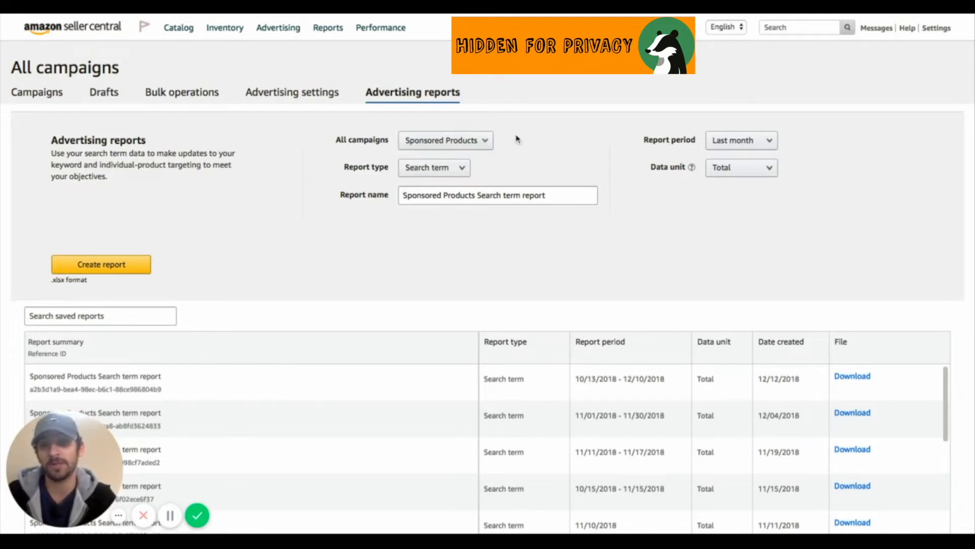
left_click(440, 173)
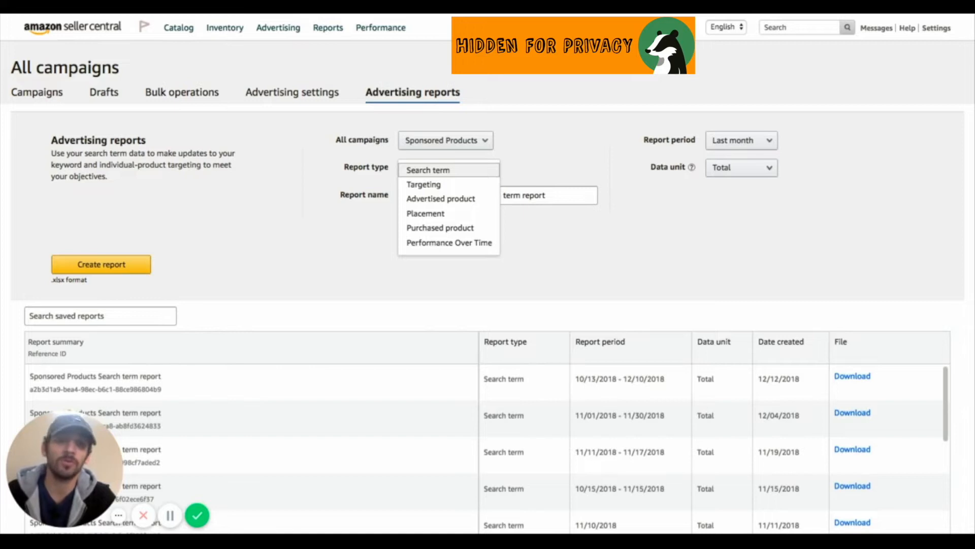
left_click(510, 165)
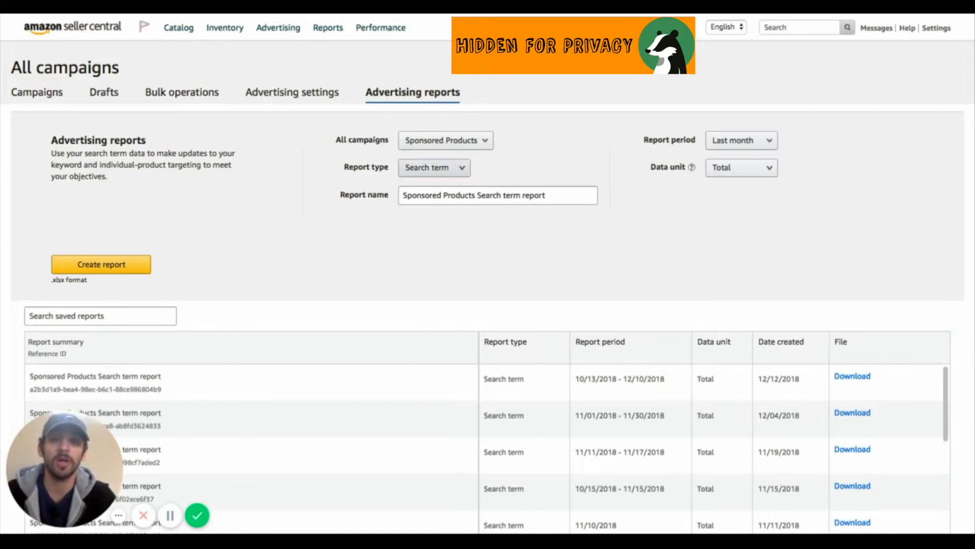
triple_click(552, 198)
left_click(534, 253)
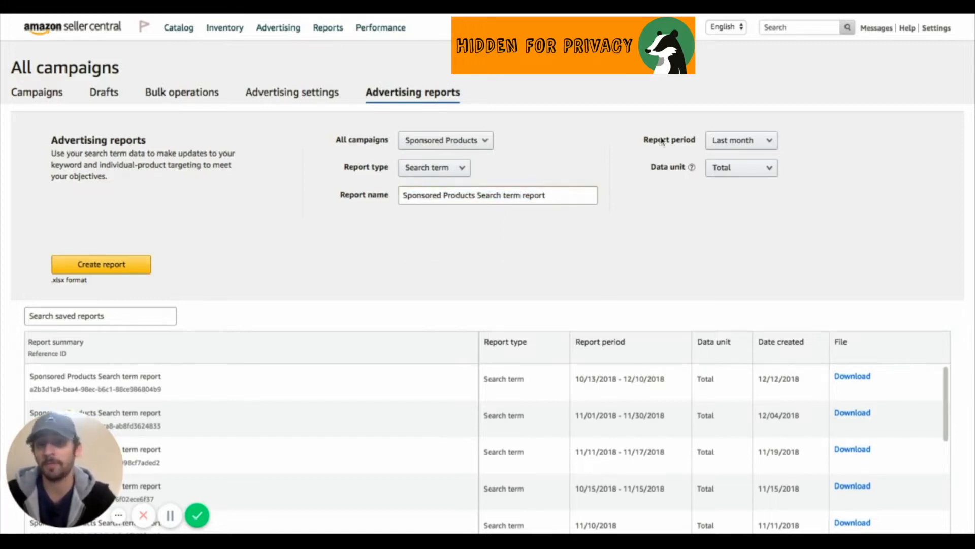
Apply a customized report period from 10/13/2018 to 12/10/2018.
left_click(744, 142)
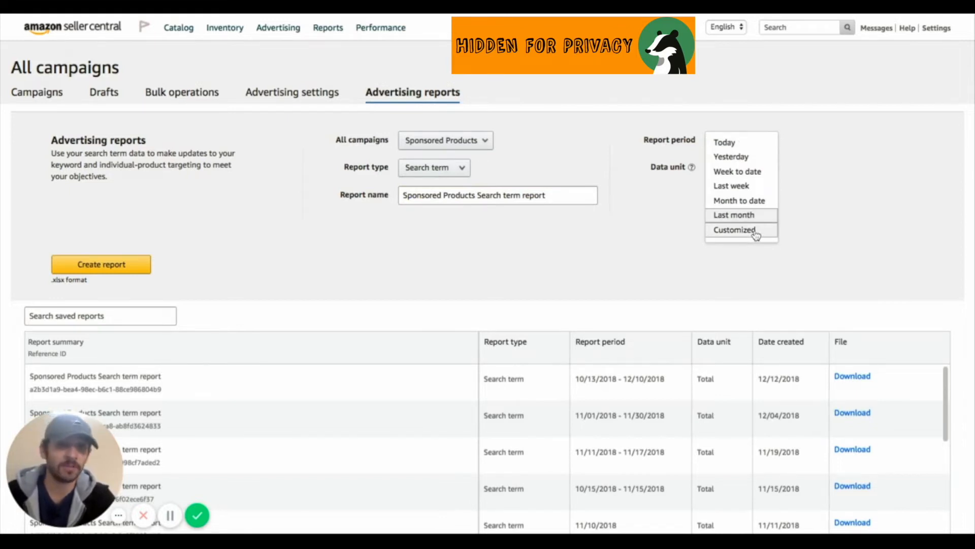
left_click(756, 233)
left_click(733, 144)
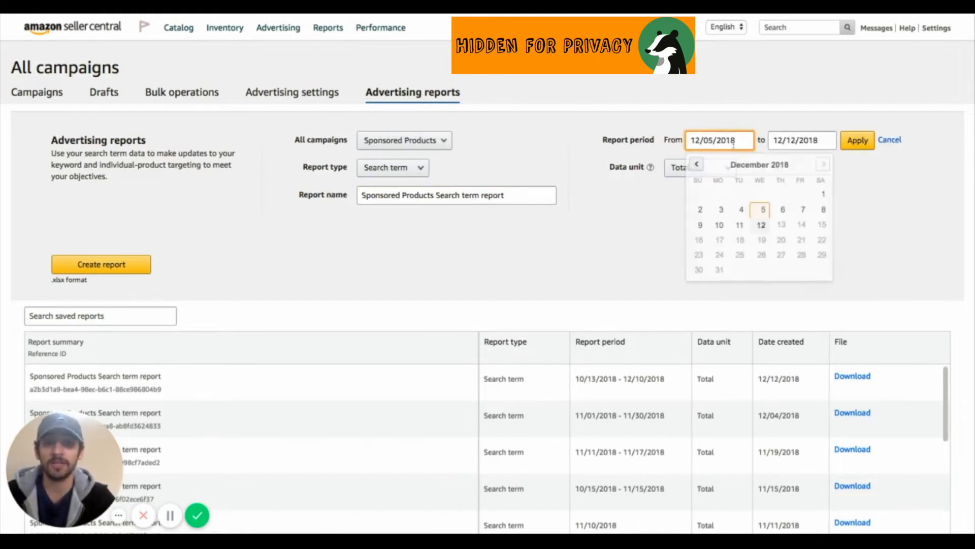
left_click(697, 165)
left_click(697, 165)
left_click(821, 209)
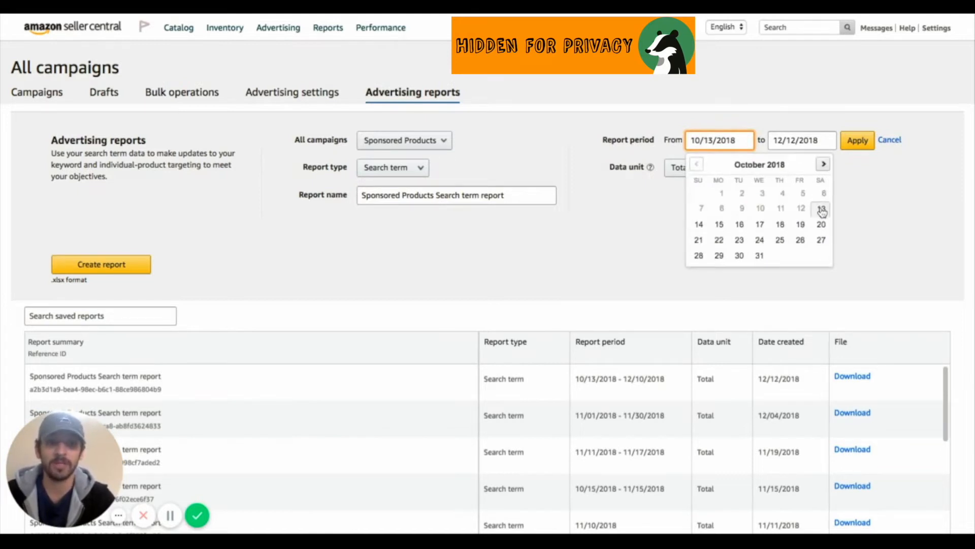
left_click(806, 137)
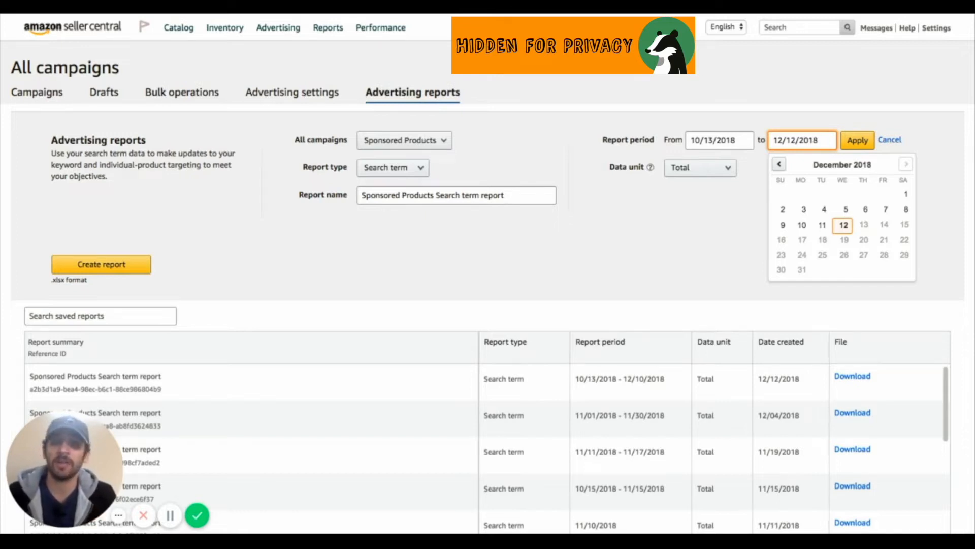
left_click(804, 228)
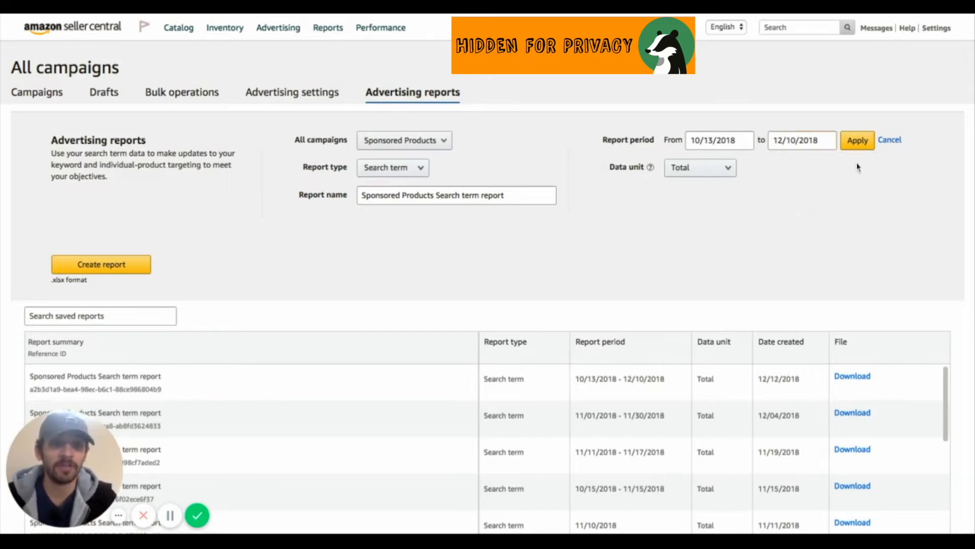
left_click(861, 146)
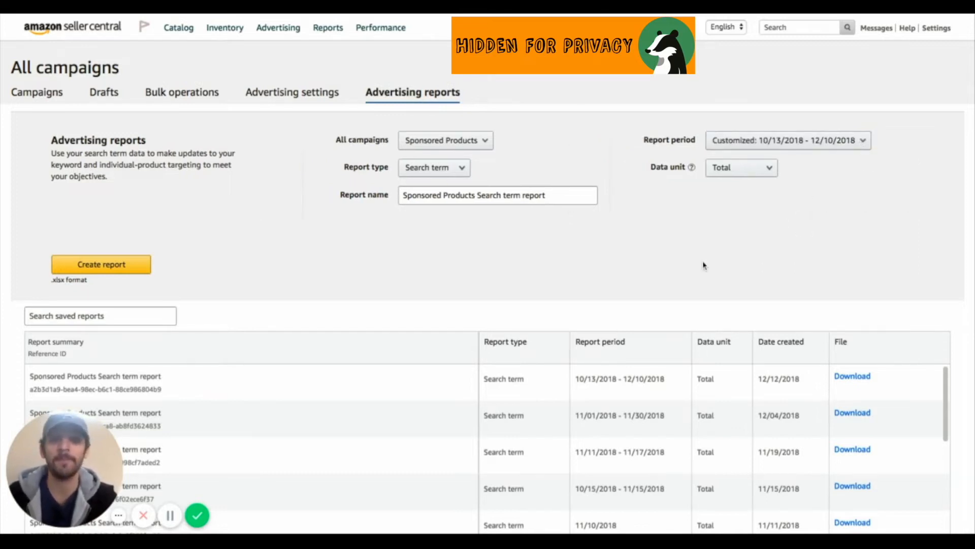
Create the search term report with the Total data unit and download the newly created file.
left_click(730, 169)
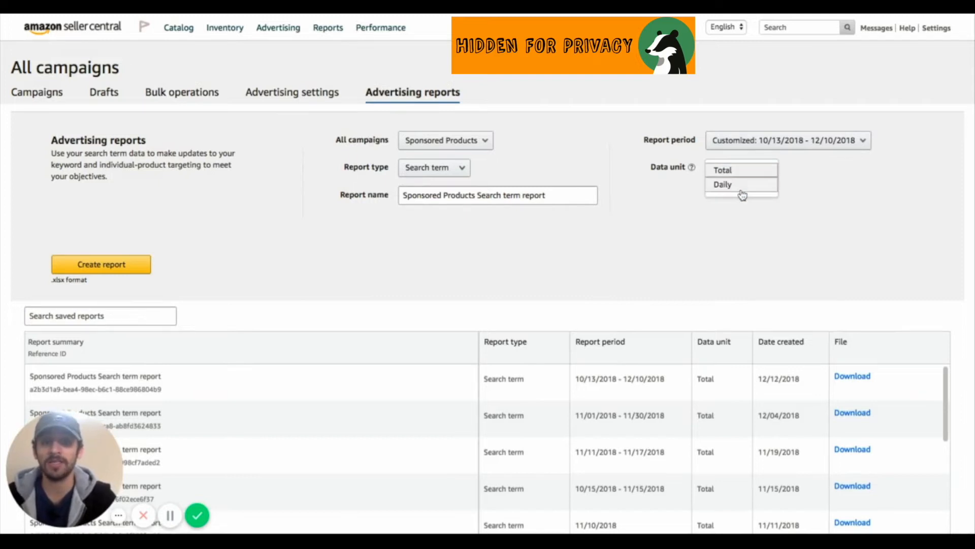
left_click(742, 171)
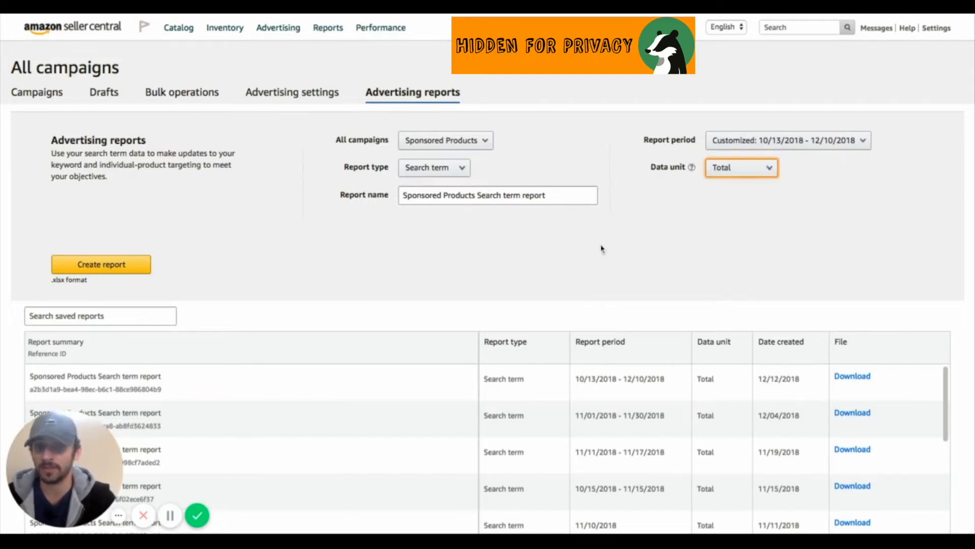
left_click(112, 268)
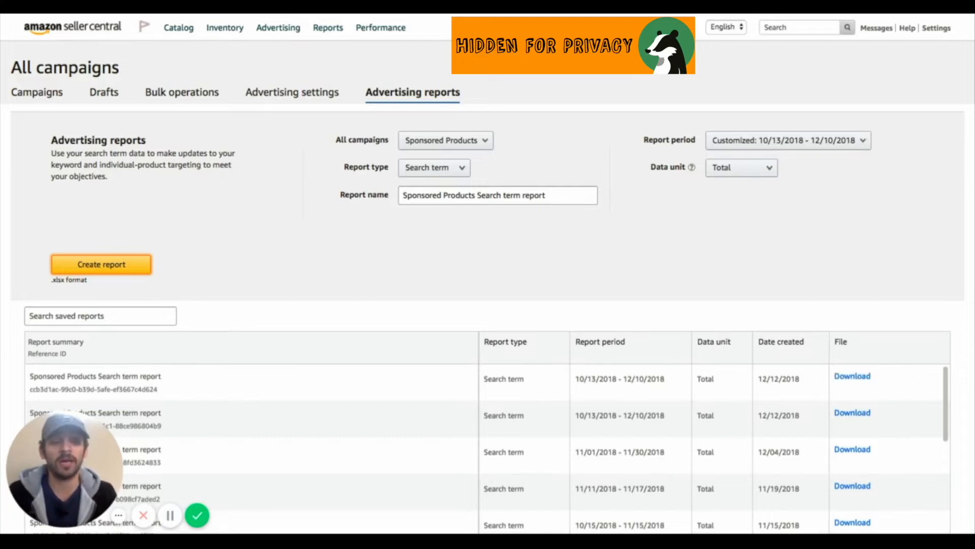
left_click(857, 381)
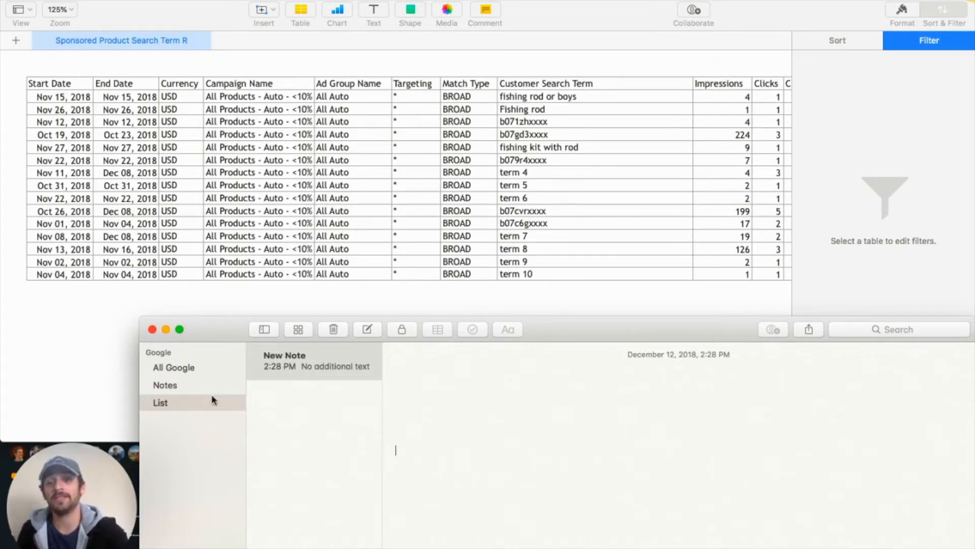
Switch to the search term spreadsheet in Numbers and examine the product-code entries beginning with b0 in the Customer Search Term column.
left_click(57, 377)
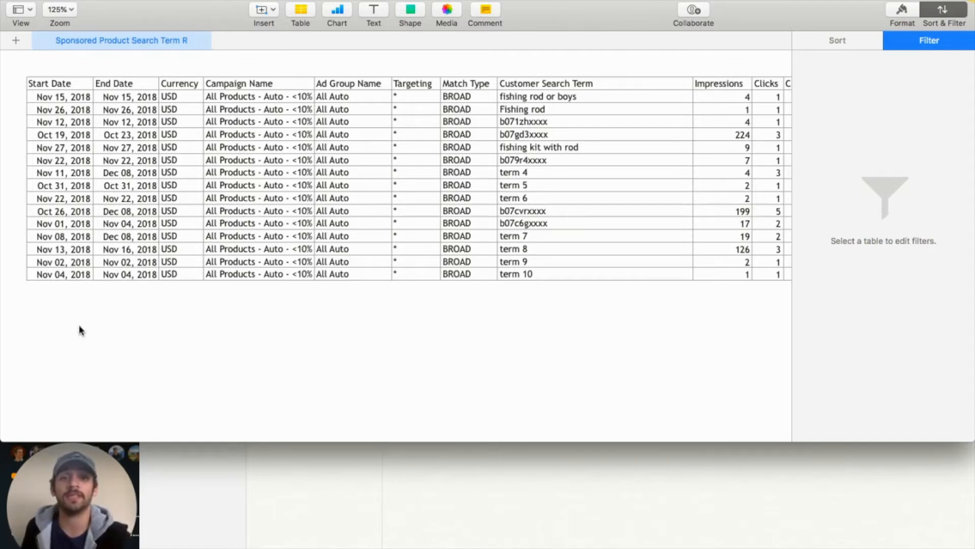
left_click(552, 124)
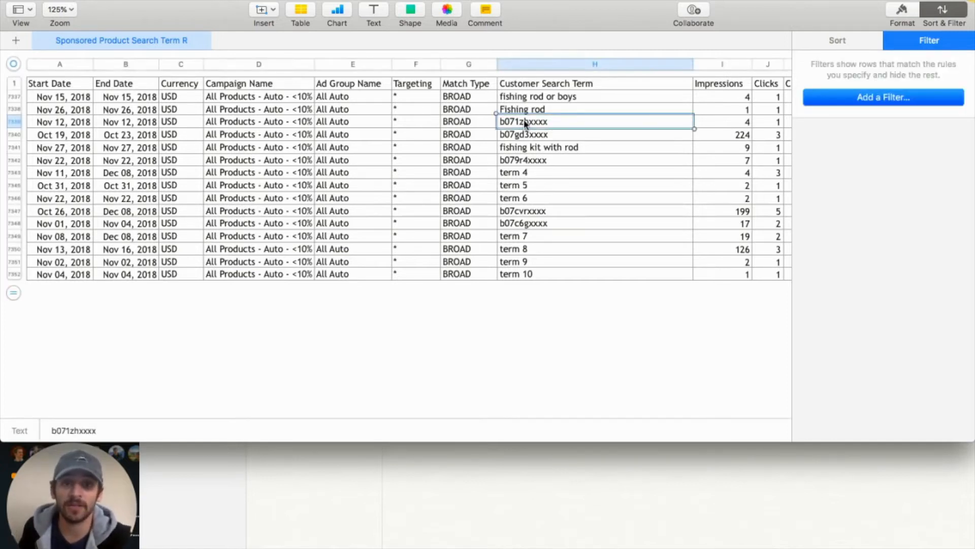
left_click(551, 135)
left_click(547, 161)
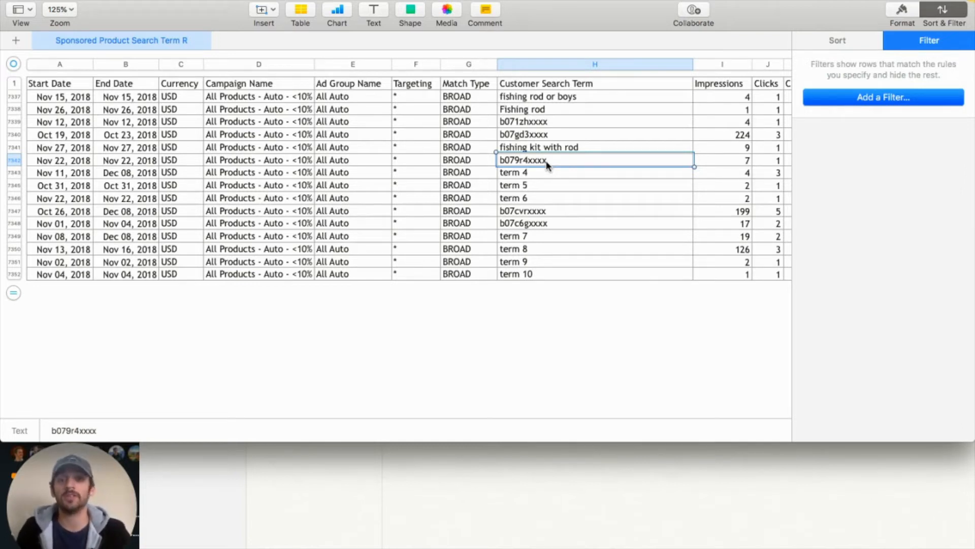
left_click(552, 211)
left_click(550, 222)
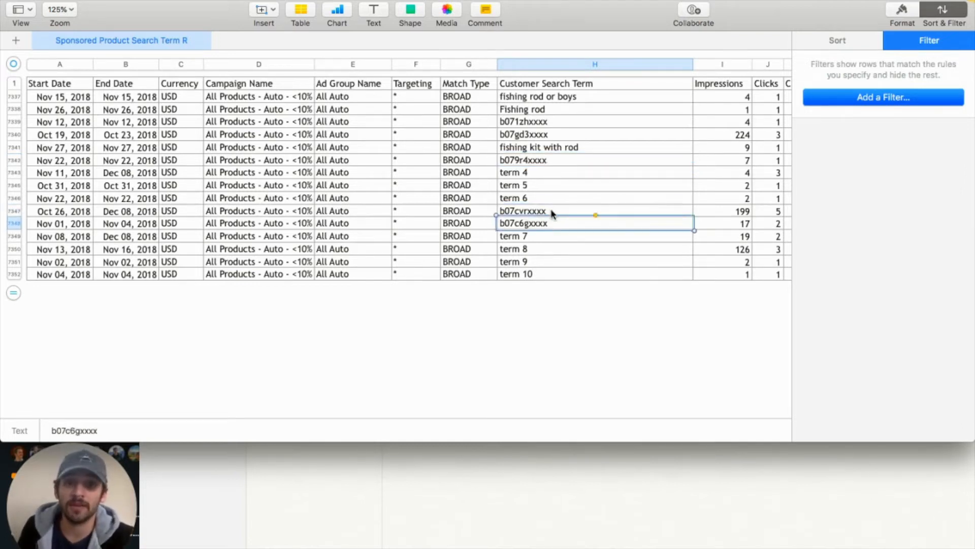
left_click(554, 211)
left_click(561, 160)
left_click(563, 135)
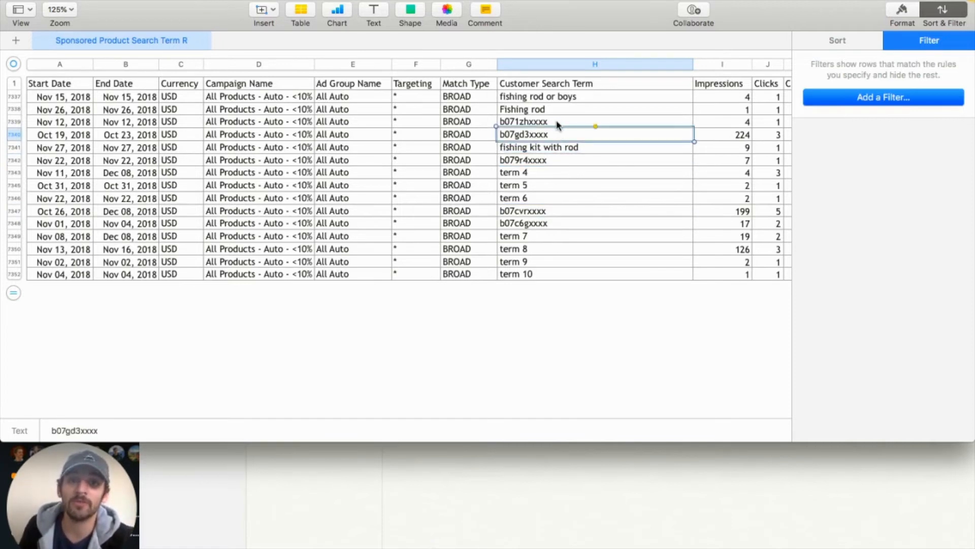
left_click(558, 124)
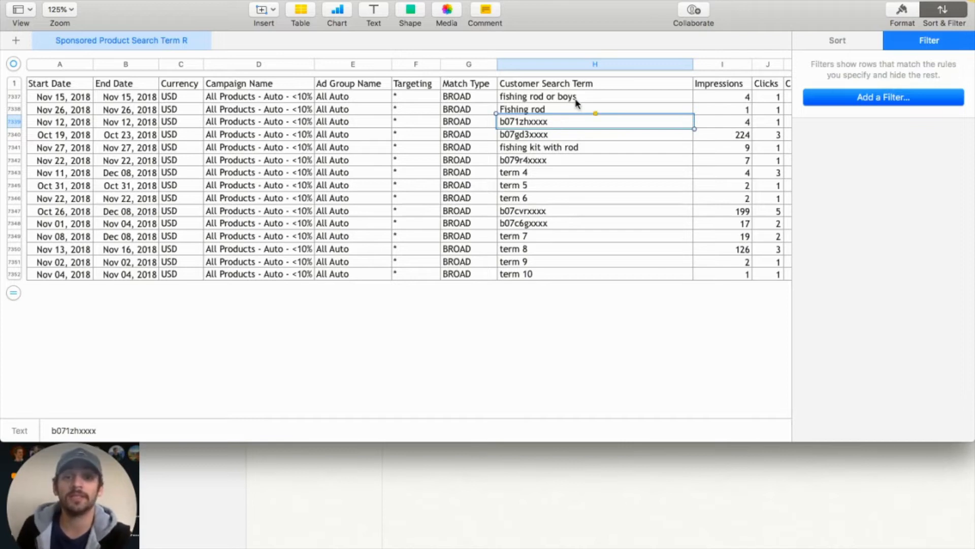
Examine the keyword entries "fishing rod or boys" and "Fishing rod" in the Customer Search Term column.
left_click(577, 98)
left_click(578, 108)
left_click(577, 96)
left_click(580, 110)
left_click(580, 98)
left_click(580, 106)
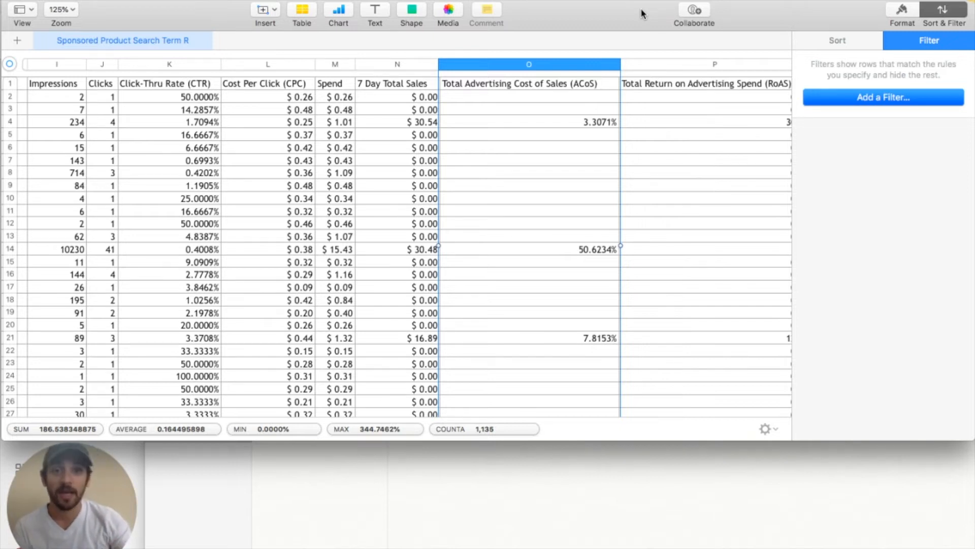
Filter the Total Advertising Cost of Sales (ACoS) column, column O, to values greater than 0.
left_click(566, 95)
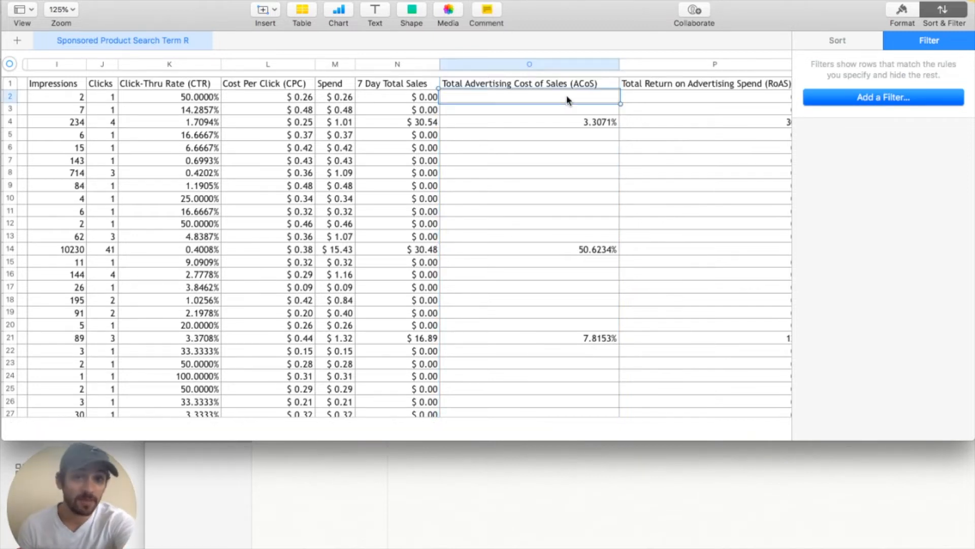
left_click(555, 62)
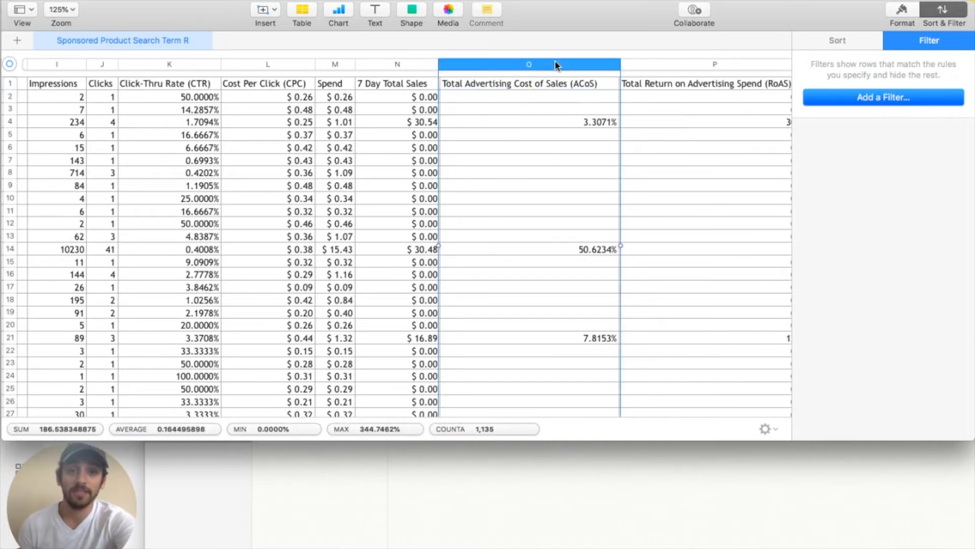
left_click(891, 98)
left_click(877, 295)
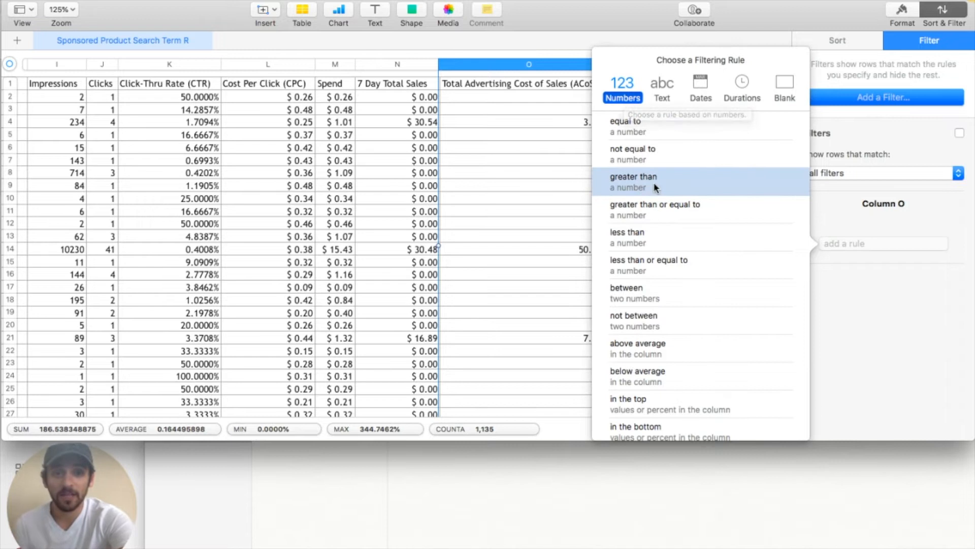
left_click(633, 182)
type("0")
key("Return")
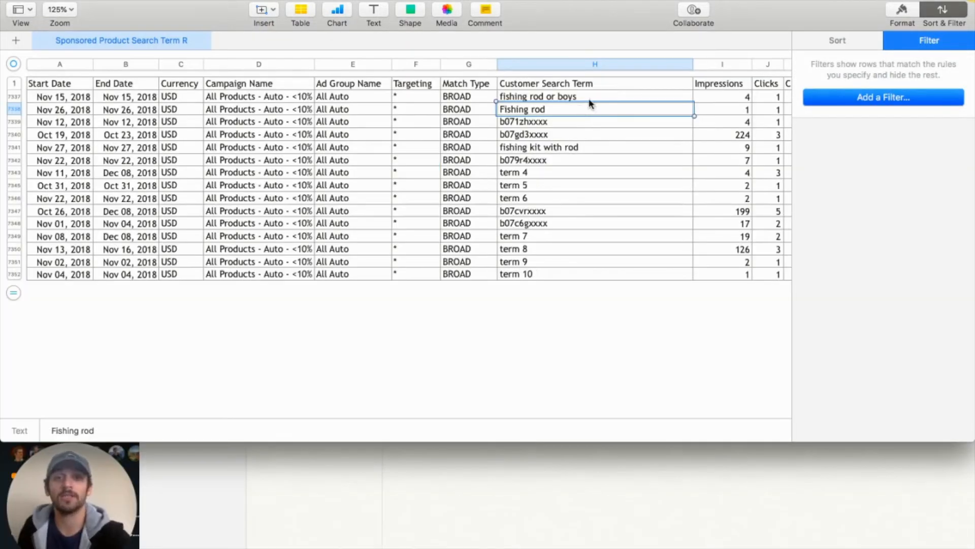
Filter the Customer Search Term column, column H, to rows whose text does not contain "b0".
left_click(604, 65)
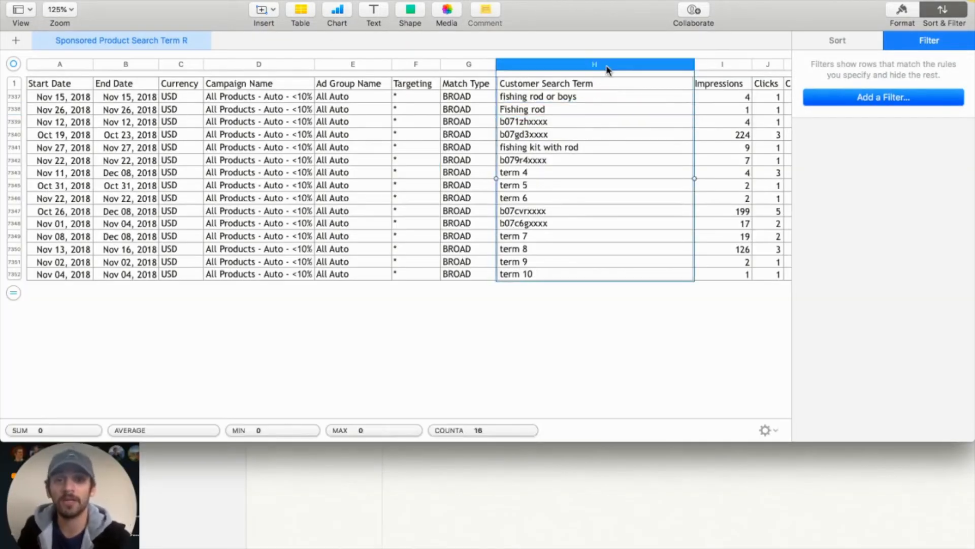
scroll(616, 96, "right", 1)
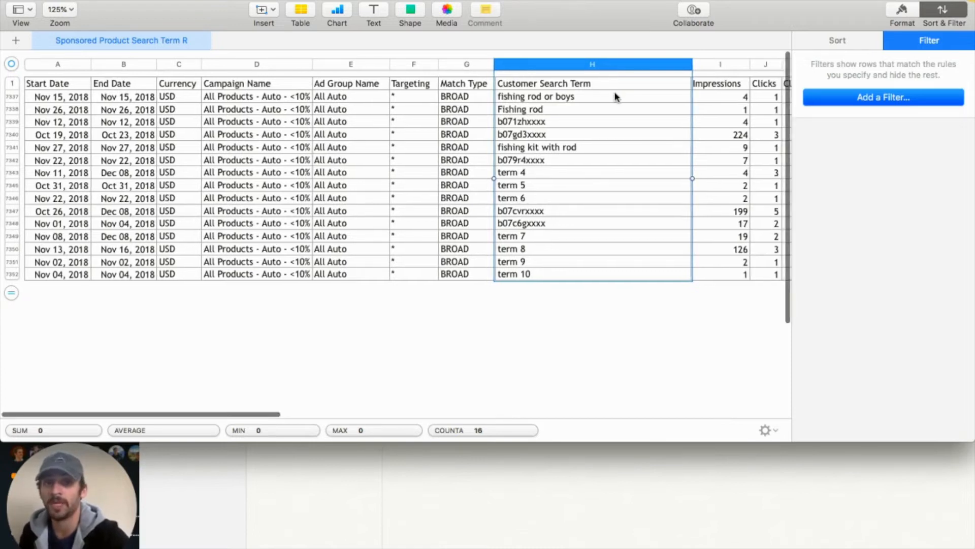
scroll(671, 118, "left", 1)
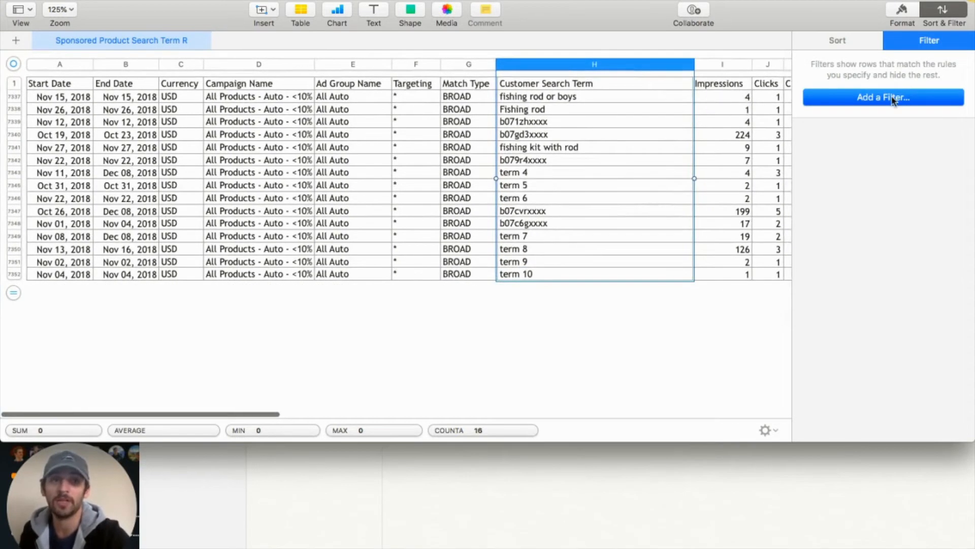
left_click(886, 97)
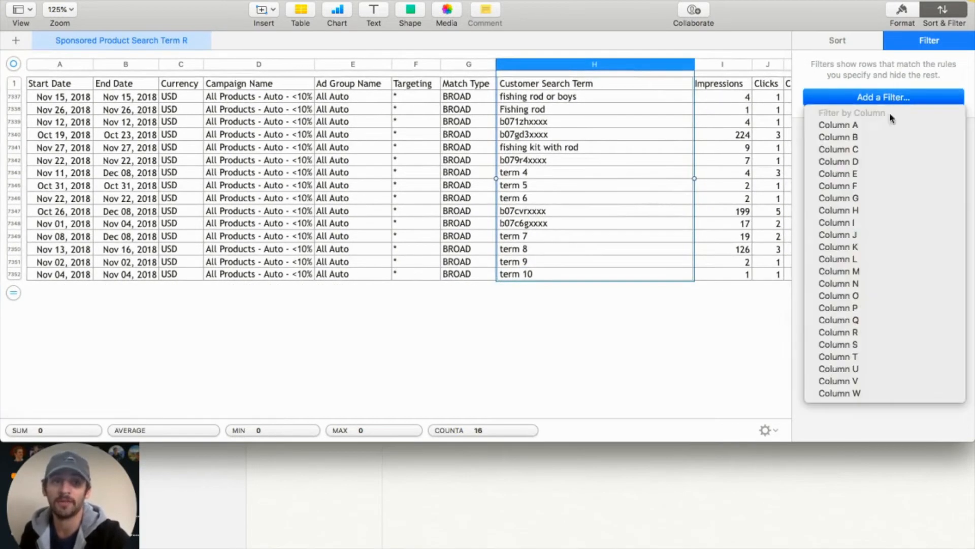
left_click(864, 210)
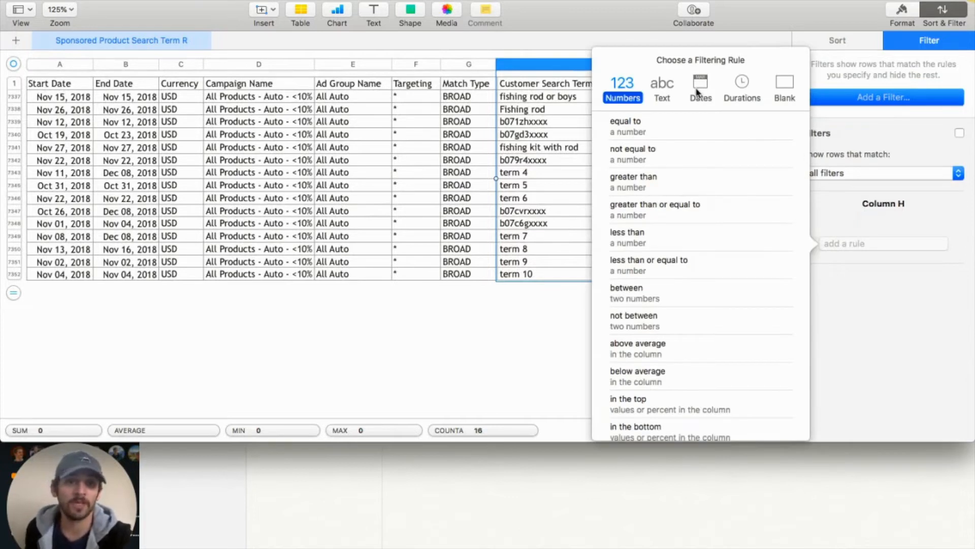
left_click(663, 86)
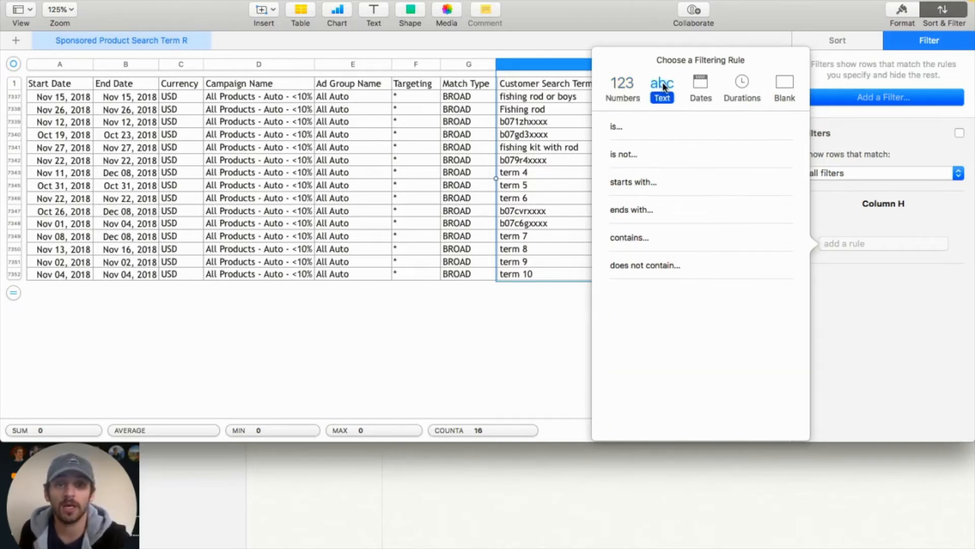
left_click(668, 263)
type("b0")
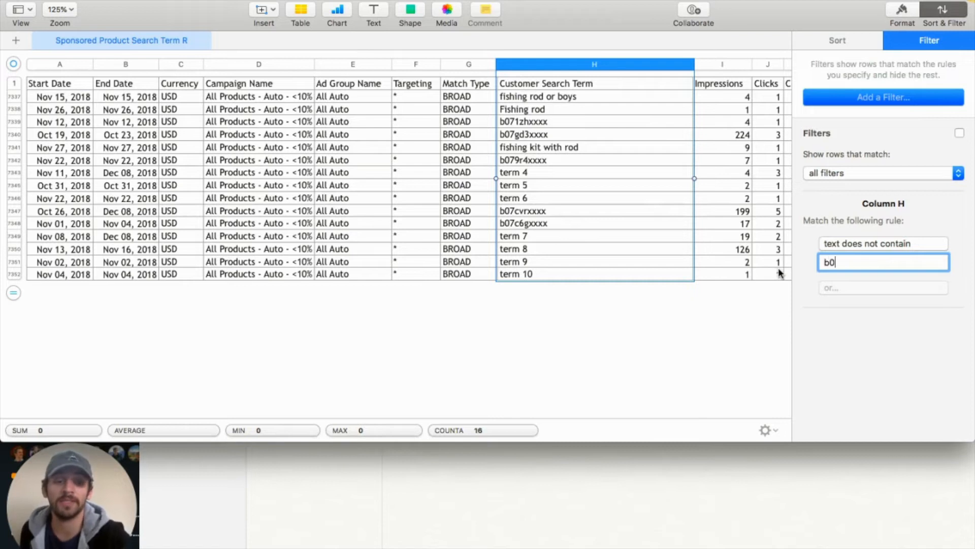
key("Return")
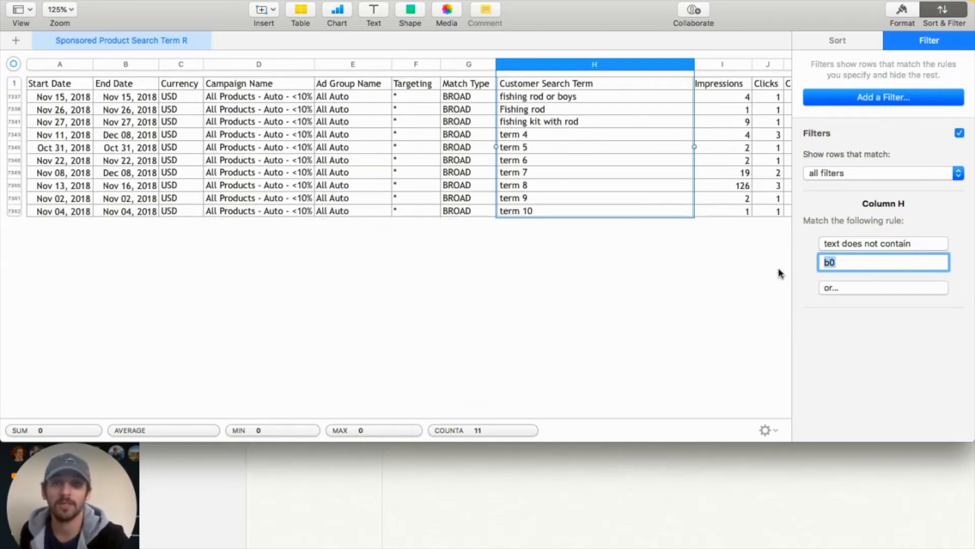
left_click(700, 285)
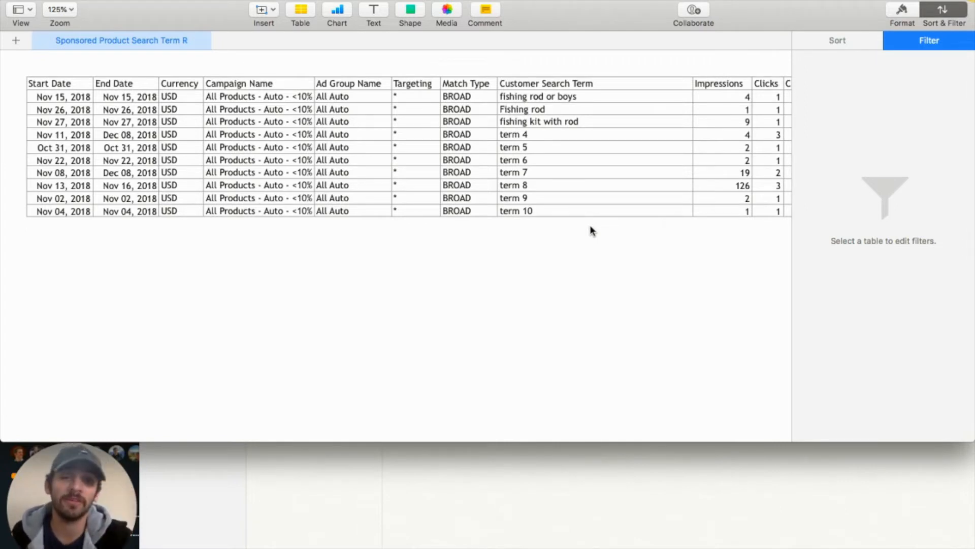
Copy the Customer Search Term entries from "fishing rod or boys" through "term 10" and paste them into the note in Notes.
left_click(588, 95)
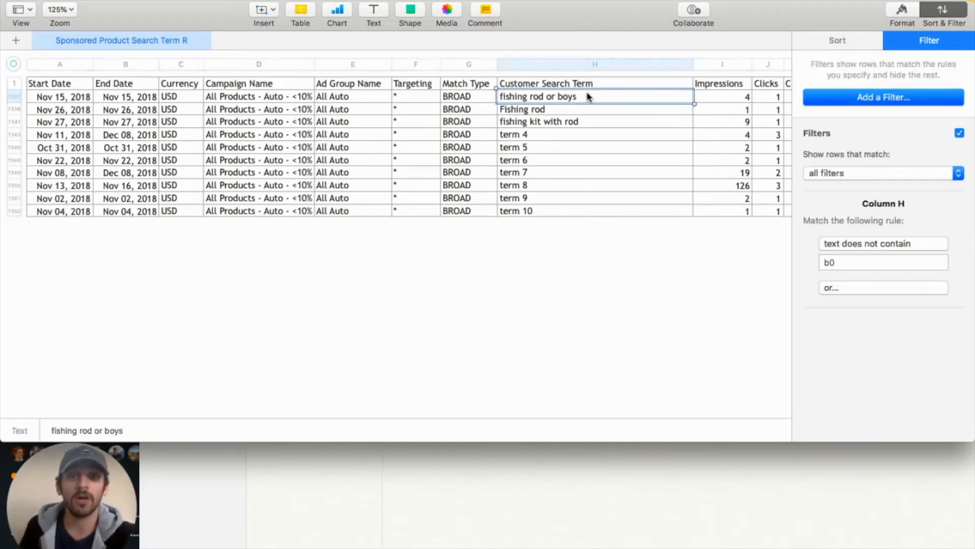
left_click(579, 211, "shift")
key("super+c")
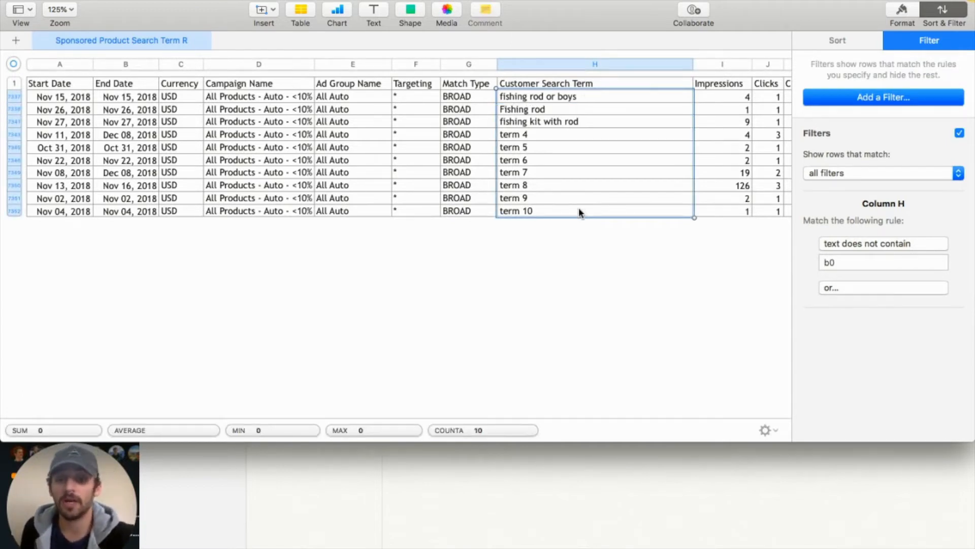
left_click(479, 467)
key("super+v")
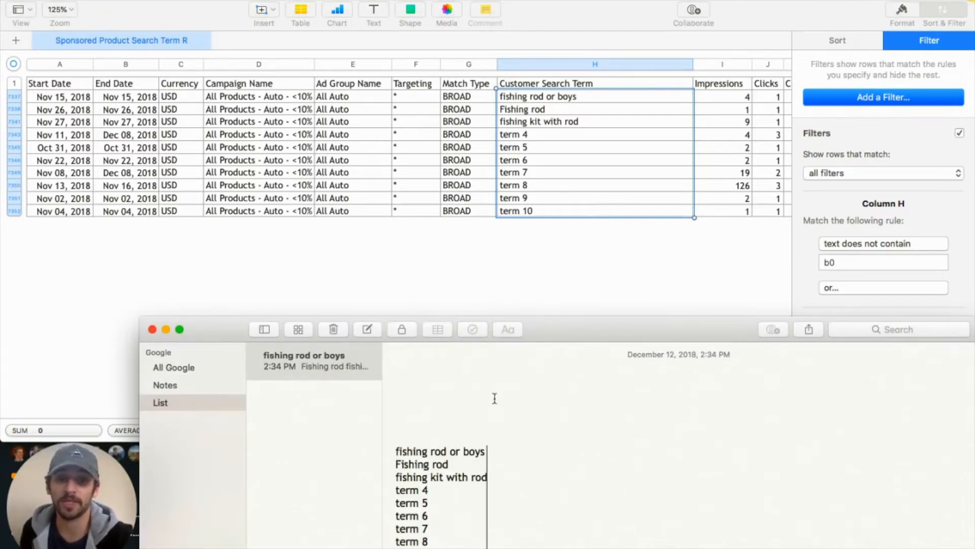
Switch back to the Numbers spreadsheet and examine the Total Advertising Cost of Sales (ACoS) column for the filtered keywords.
left_click(557, 285)
scroll(557, 286, "right", 6)
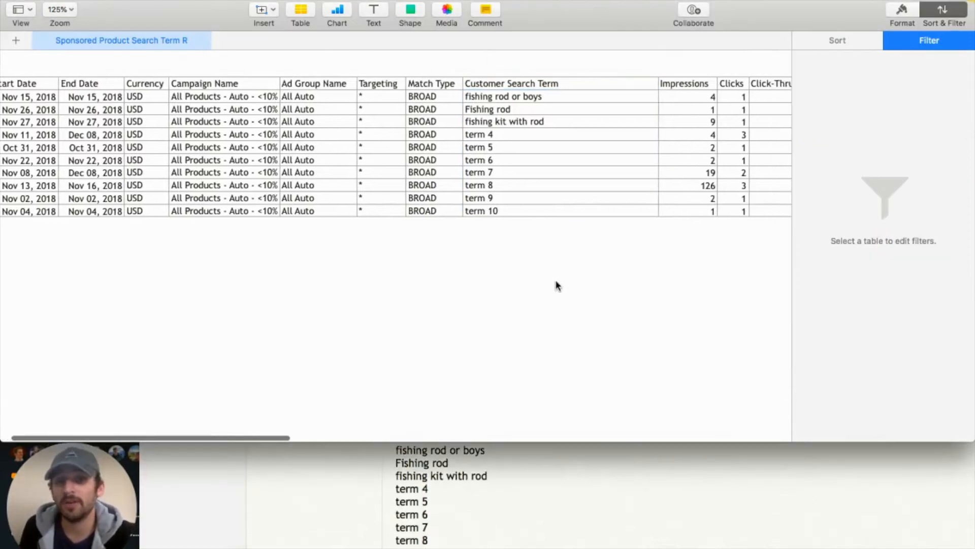
scroll(557, 285, "right", 6)
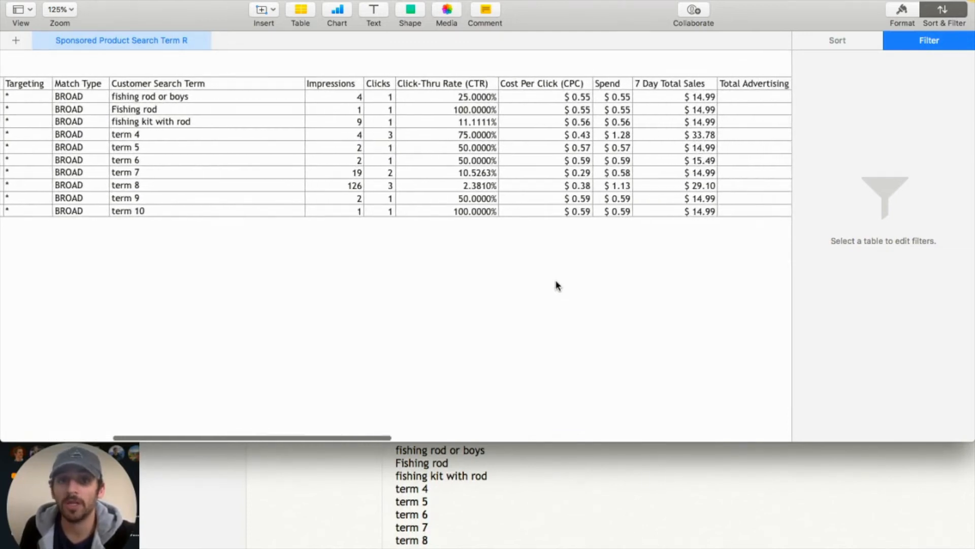
scroll(557, 286, "right", 6)
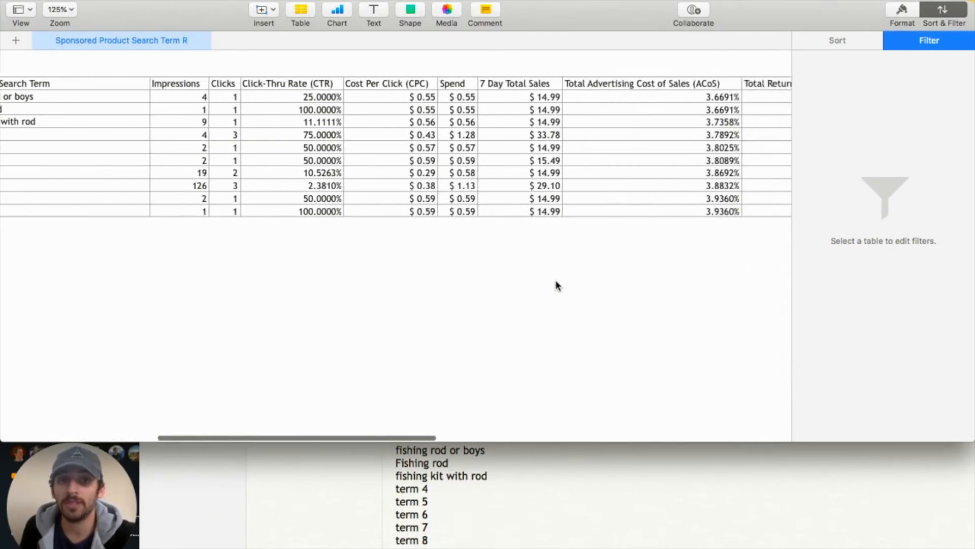
scroll(557, 286, "left", 3)
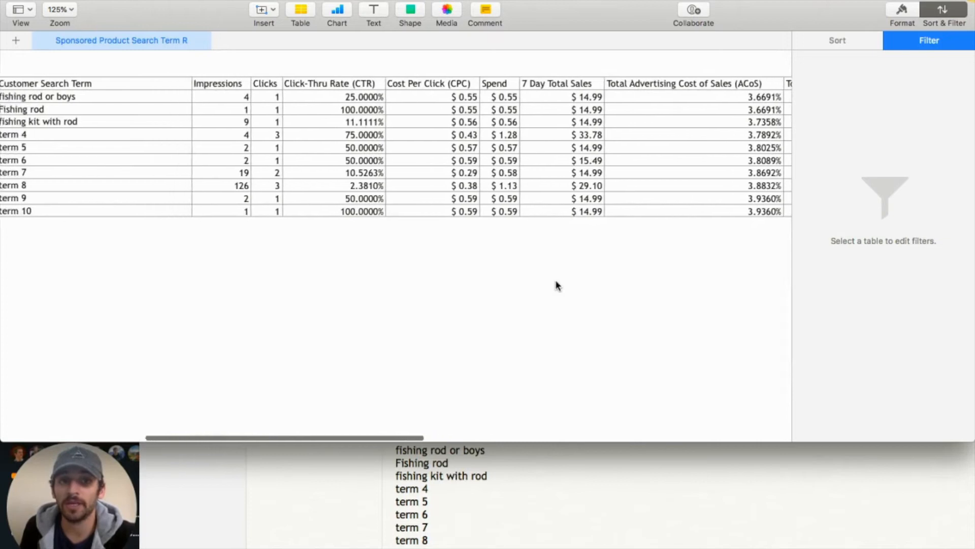
left_click(705, 85)
left_click(717, 64)
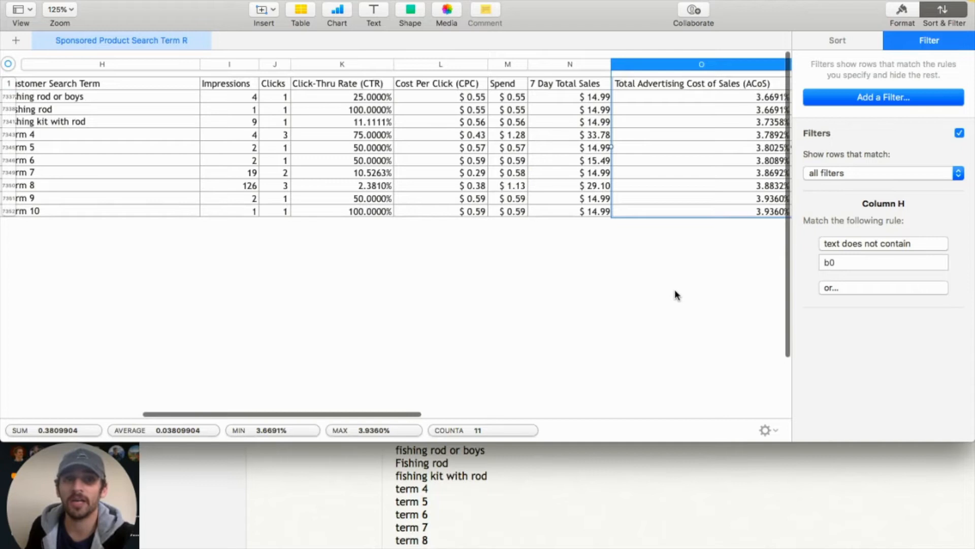
scroll(675, 292, "right", 1)
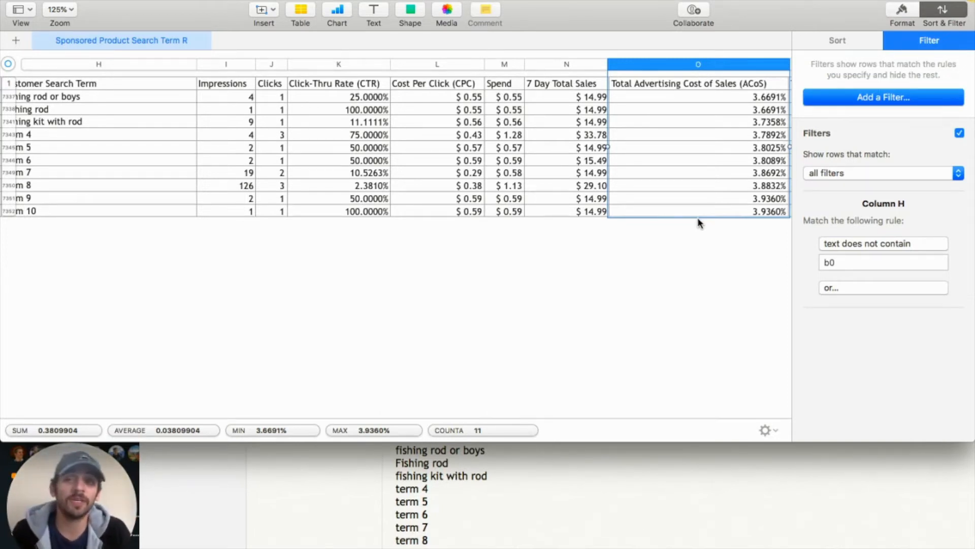
scroll(698, 224, "left", 3)
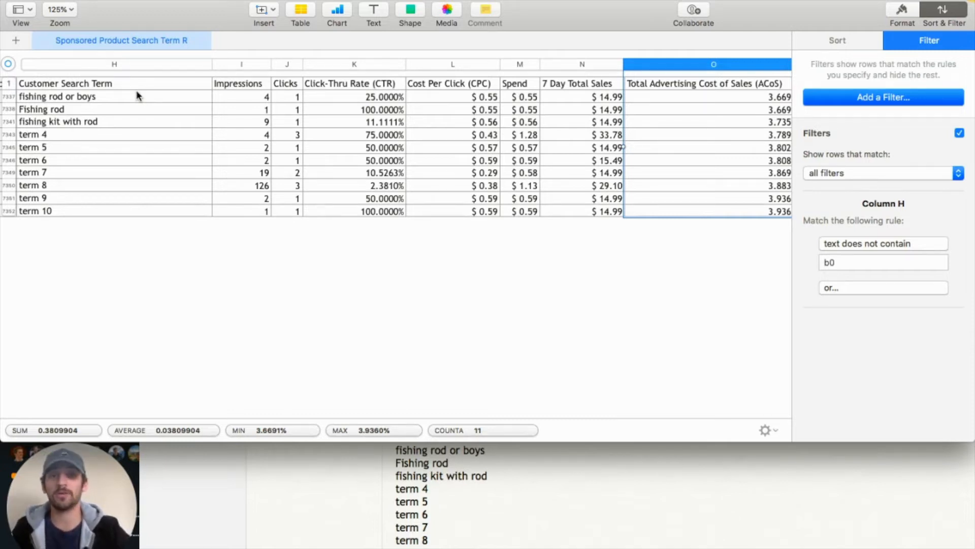
Select the filtered search terms from "fishing rod or boys" through "term 10" and review the matching list in Notes down to its end.
left_click(135, 96)
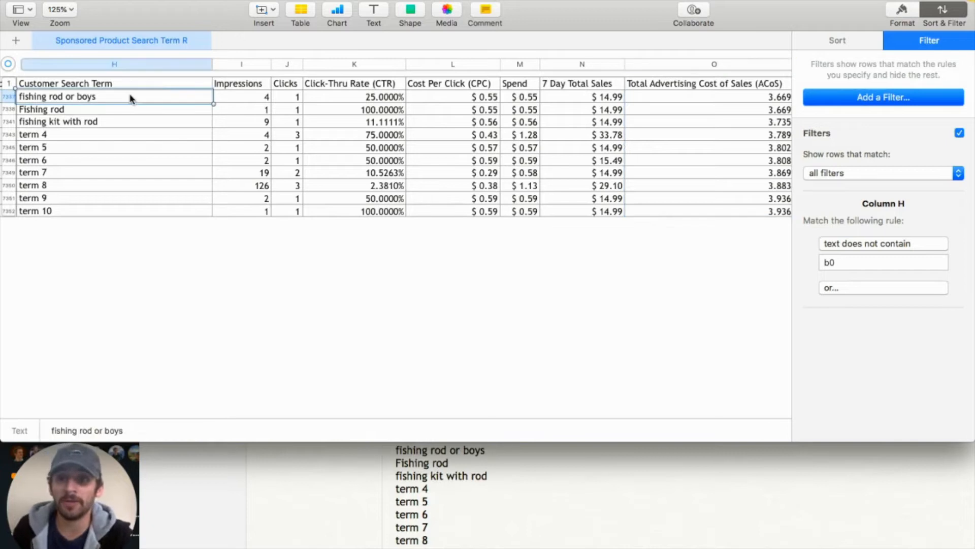
left_click(83, 213, "shift")
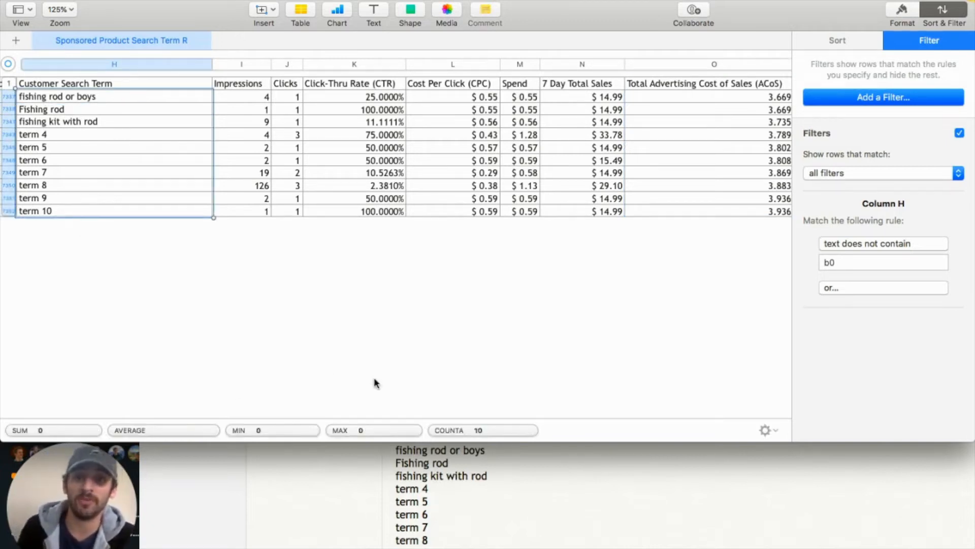
left_click(518, 457)
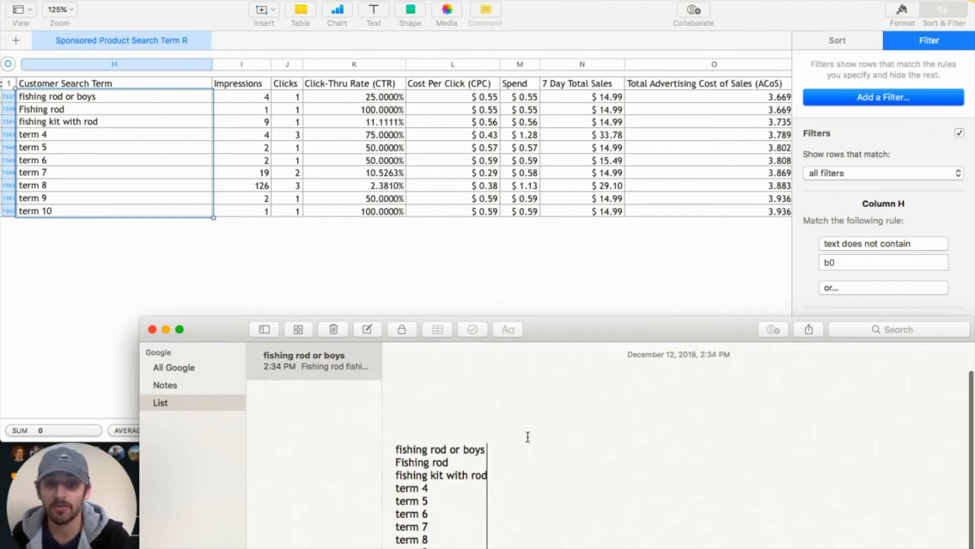
scroll(528, 437, "down", 3)
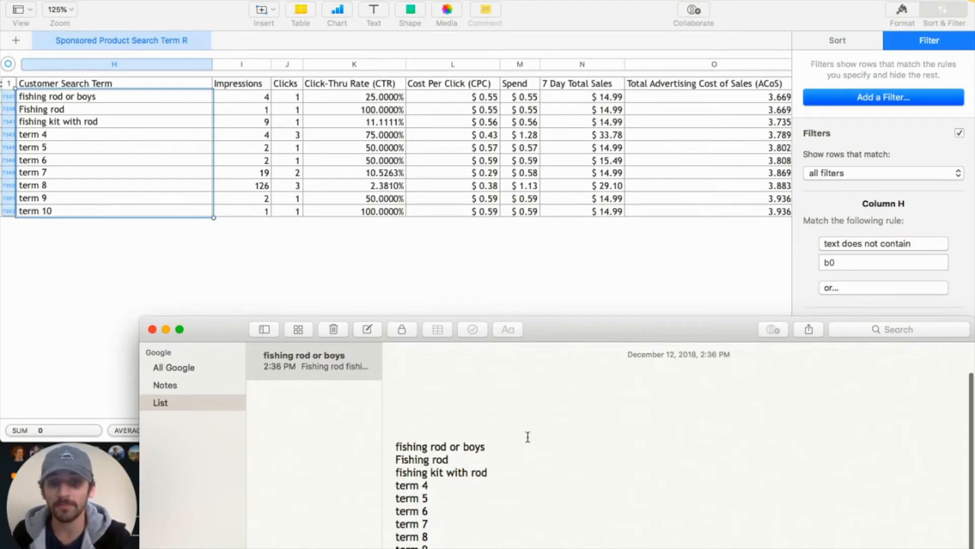
scroll(527, 437, "down", 3)
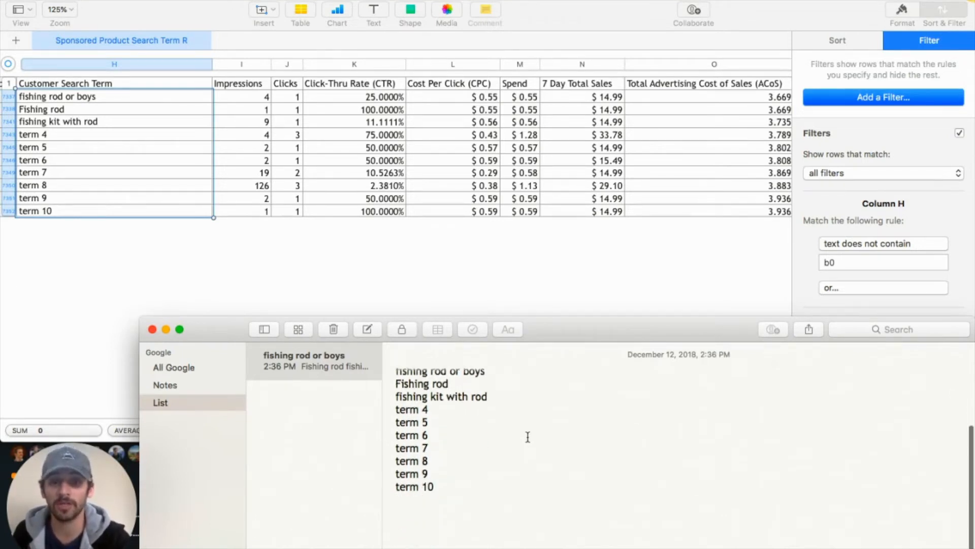
scroll(528, 437, "down", 2)
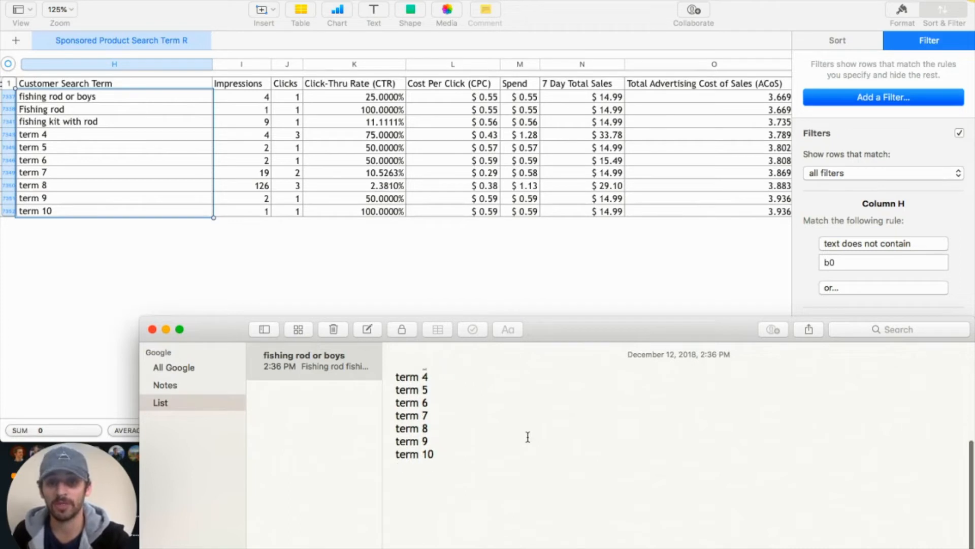
scroll(565, 413, "down", 1)
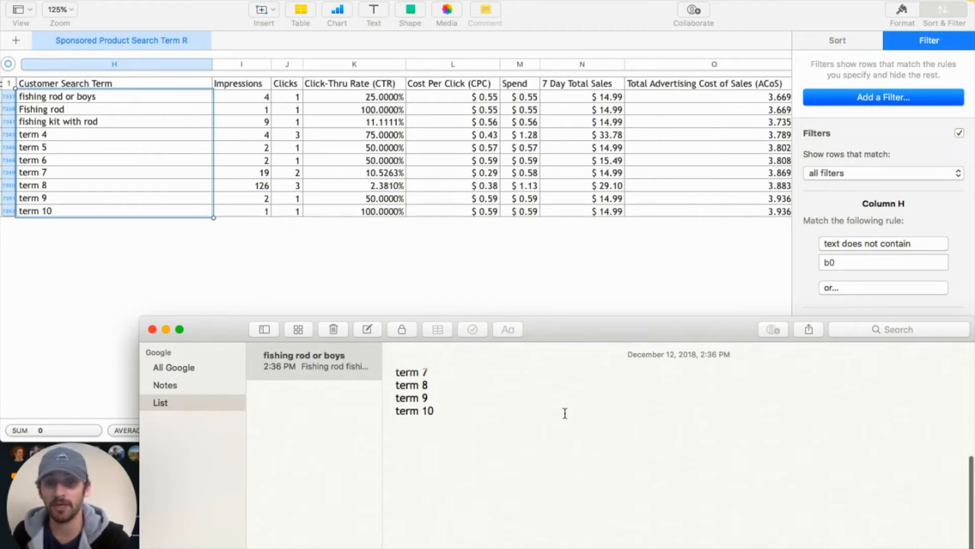
Switch back to Numbers and delete the "text does not contain b0" filter from the Customer Search Term column, column H.
left_click(510, 282)
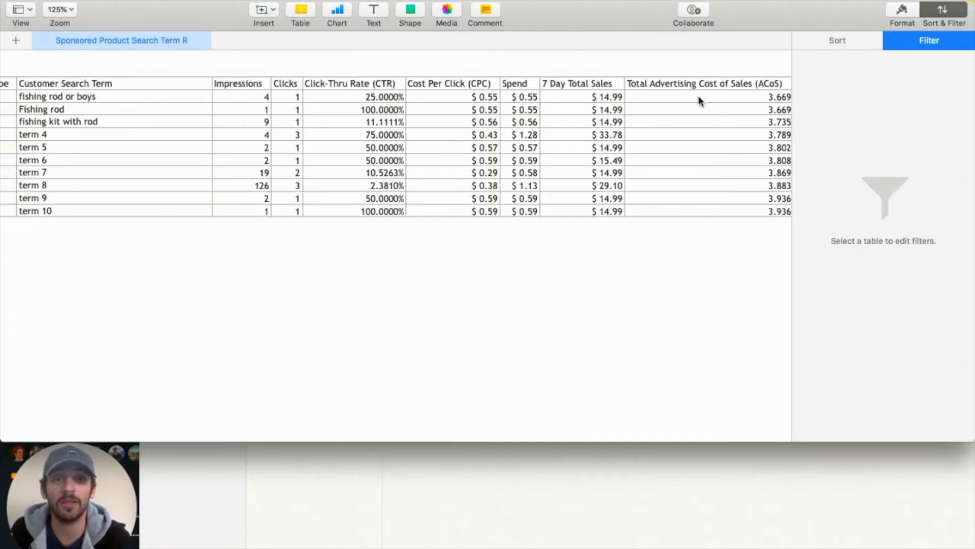
scroll(285, 141, "left", 3)
scroll(285, 141, "left", 5)
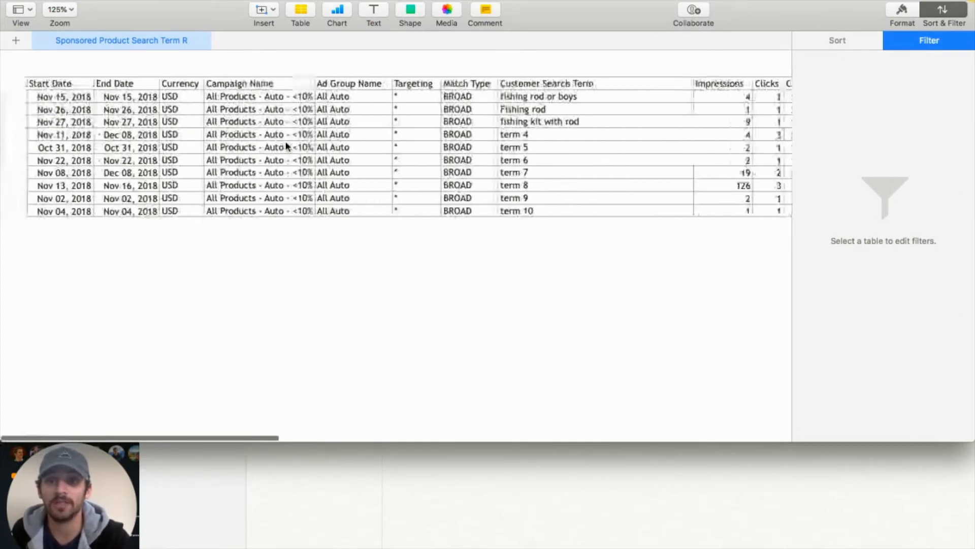
left_click(602, 82)
left_click(603, 63)
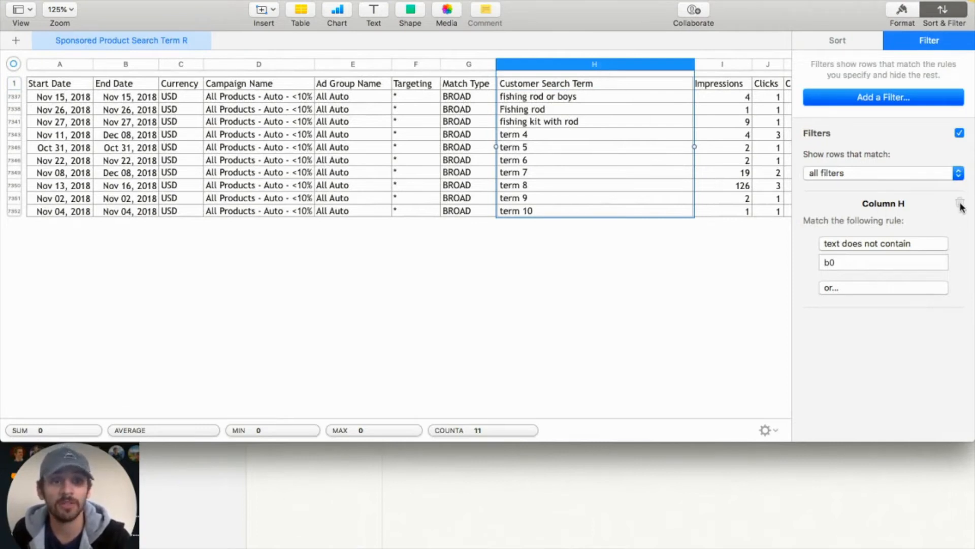
left_click(959, 203)
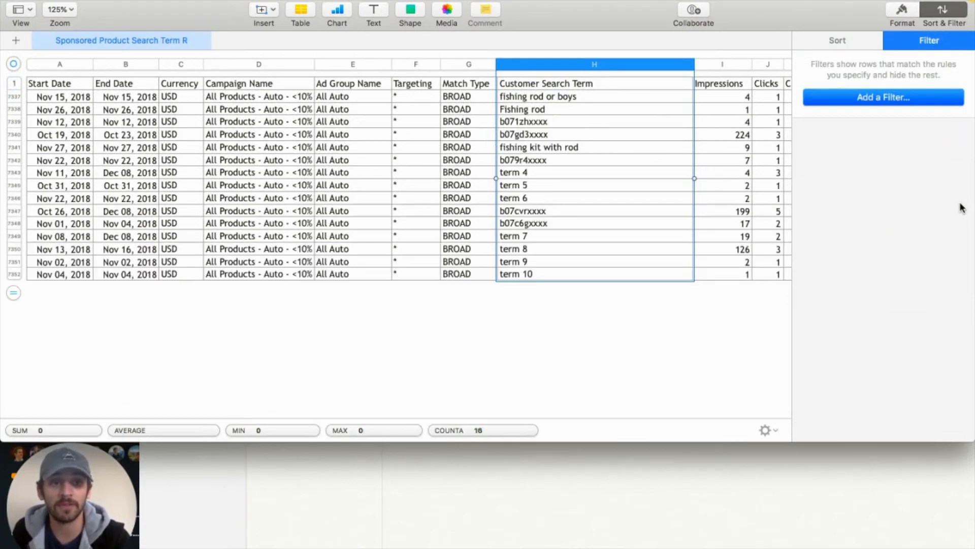
Filter the Customer Search Term column, column H, to rows whose text starts with "b0".
left_click(870, 98)
left_click(871, 208)
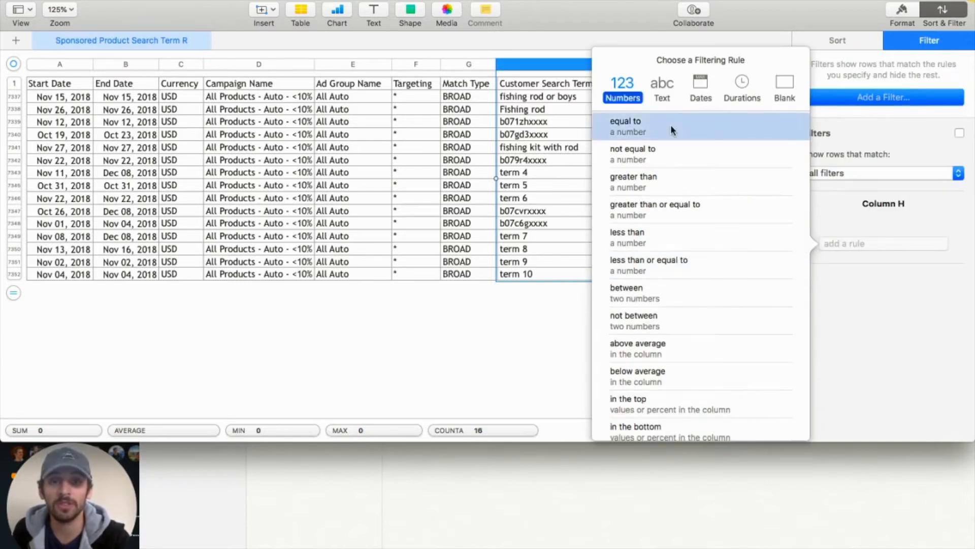
left_click(663, 96)
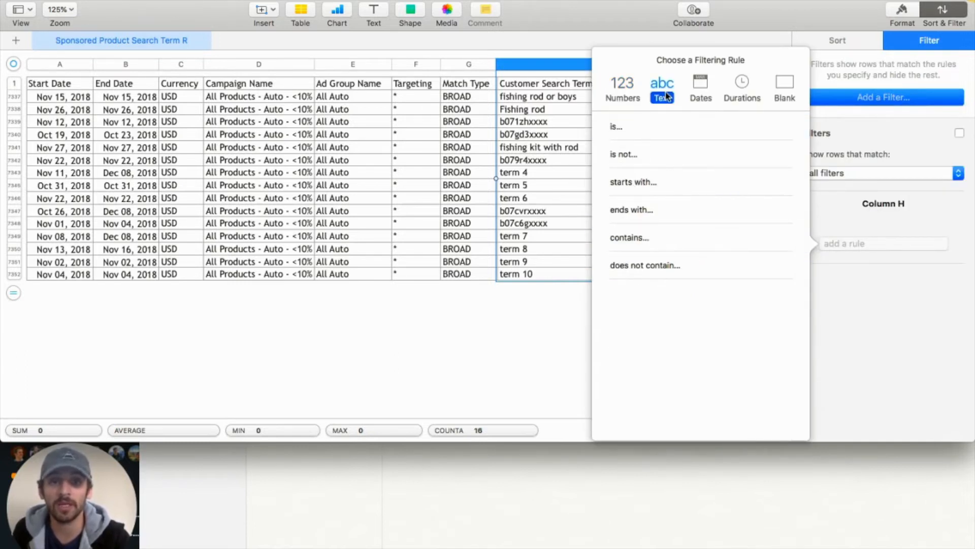
left_click(667, 190)
type("b0")
key("Return")
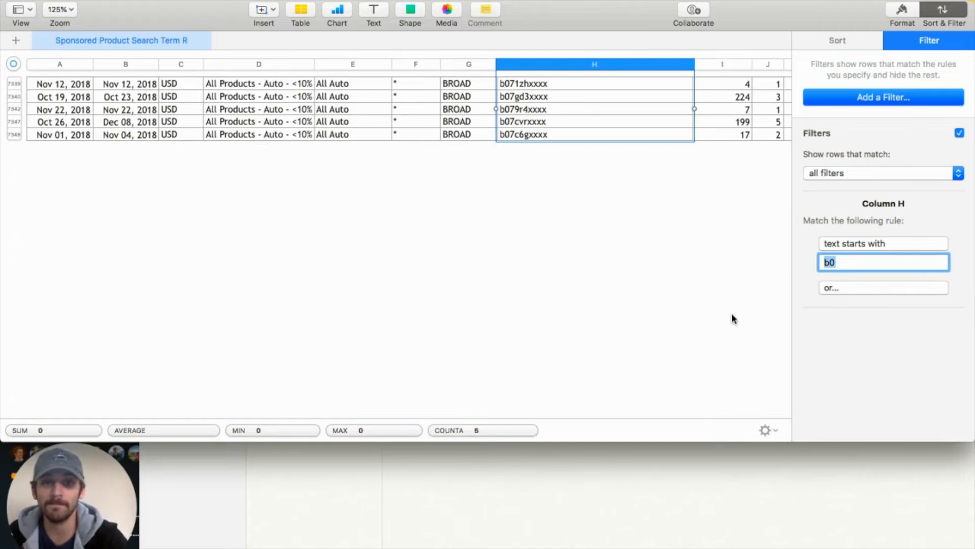
left_click(732, 315)
Examine the filtered product codes in column H and their advertising cost of sales percentages in column O.
left_click(539, 84)
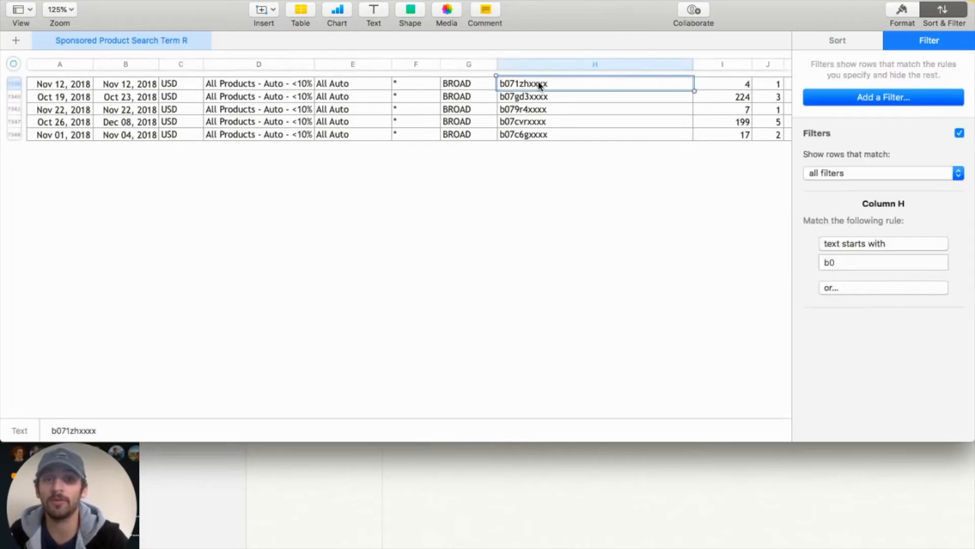
left_click(561, 130, "shift")
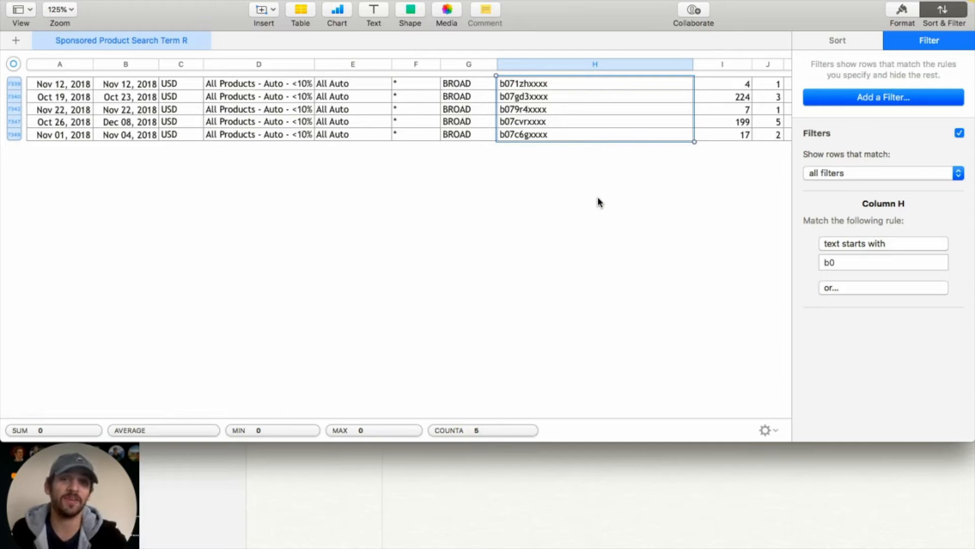
scroll(598, 199, "right", 10)
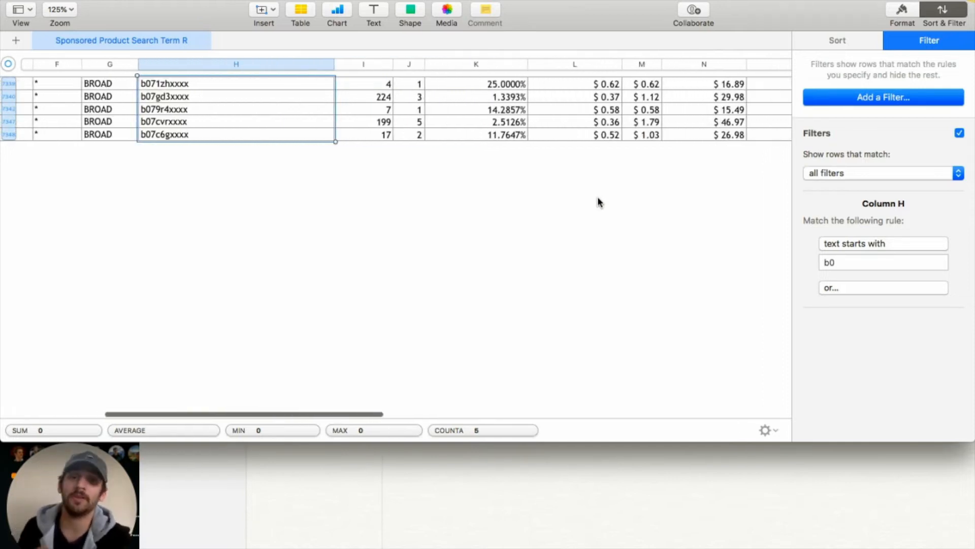
scroll(598, 200, "right", 5)
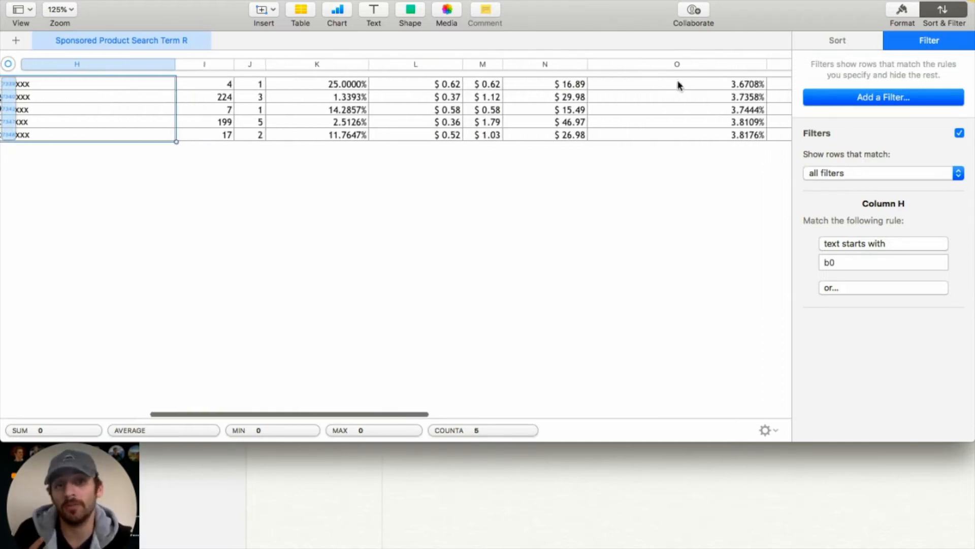
left_click(692, 63)
scroll(666, 133, "left", 3)
scroll(662, 138, "right", 2)
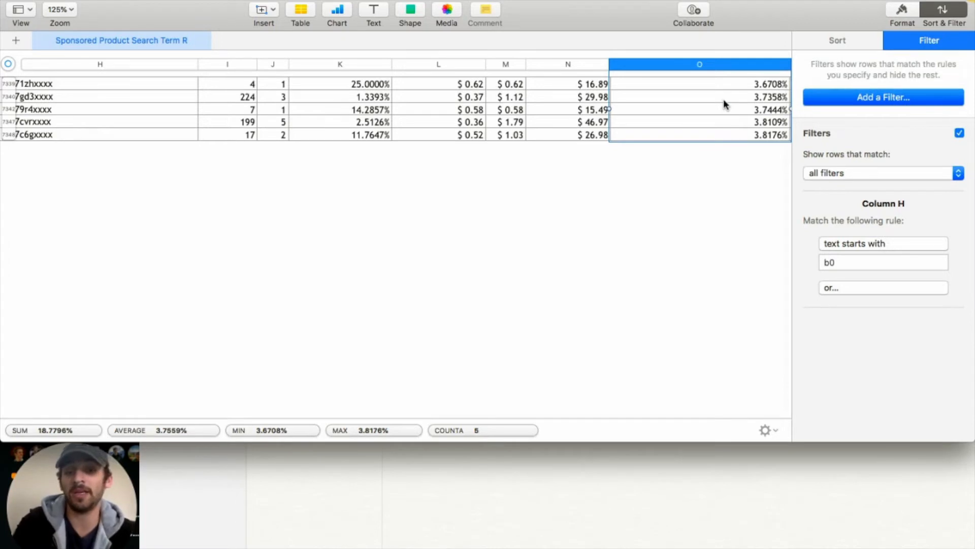
Copy the product codes from b071zhxxxx through b07c6gxxxx in column H and paste them into the note below "term 10".
scroll(724, 98, "left", 10)
left_click(472, 85)
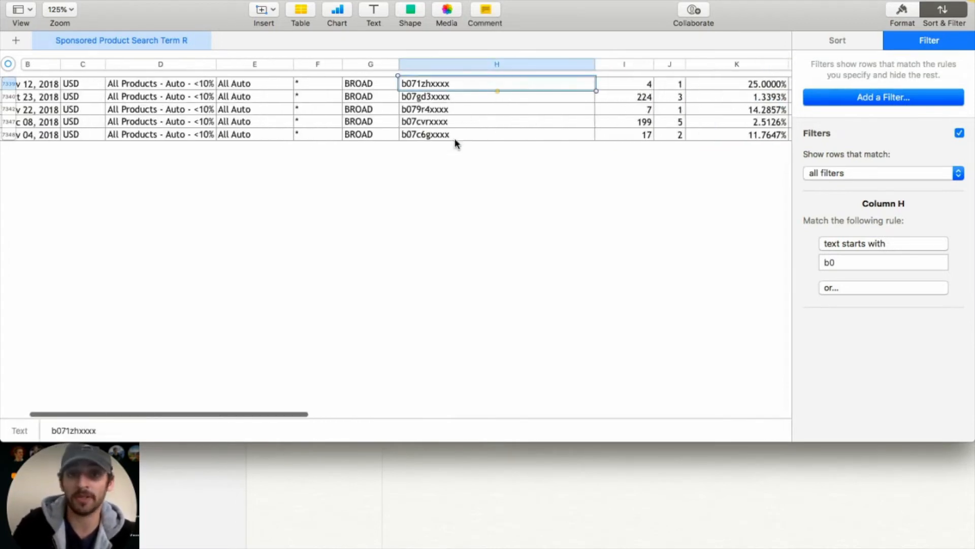
left_click(455, 136, "shift")
key("super+c")
left_click(417, 522)
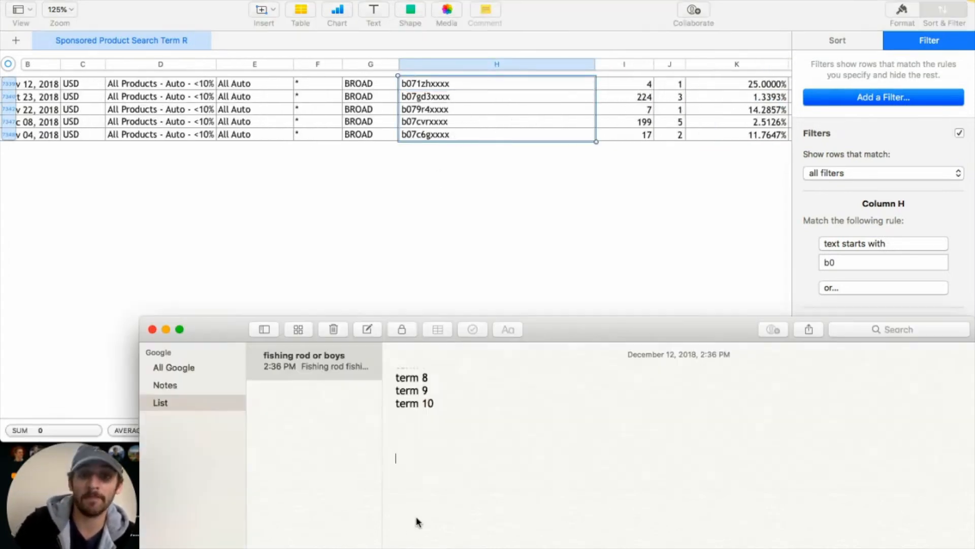
key("super+v")
left_click(428, 257)
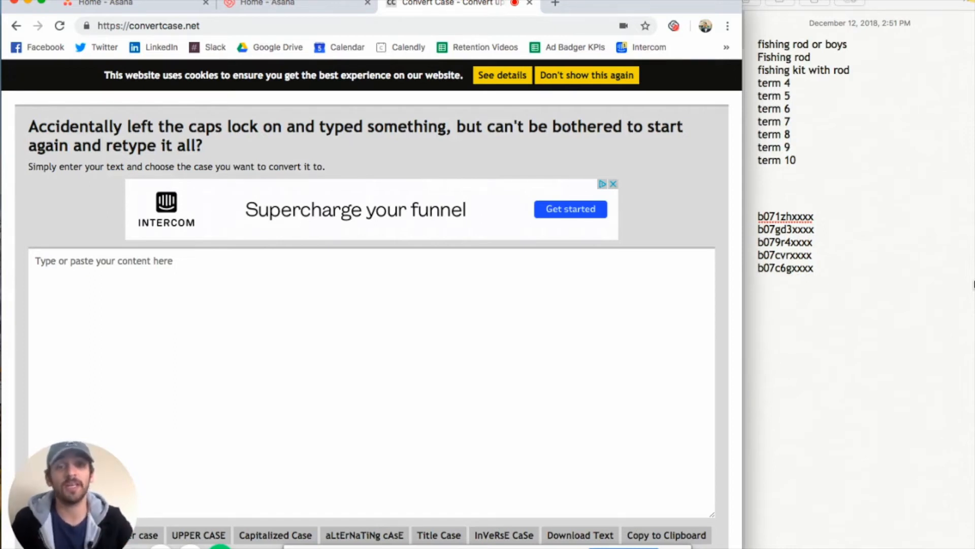
Copy the product codes from b071zhxxxx through b07c6gxxxx in the note and paste them into the Convert Case text box.
left_click(818, 269)
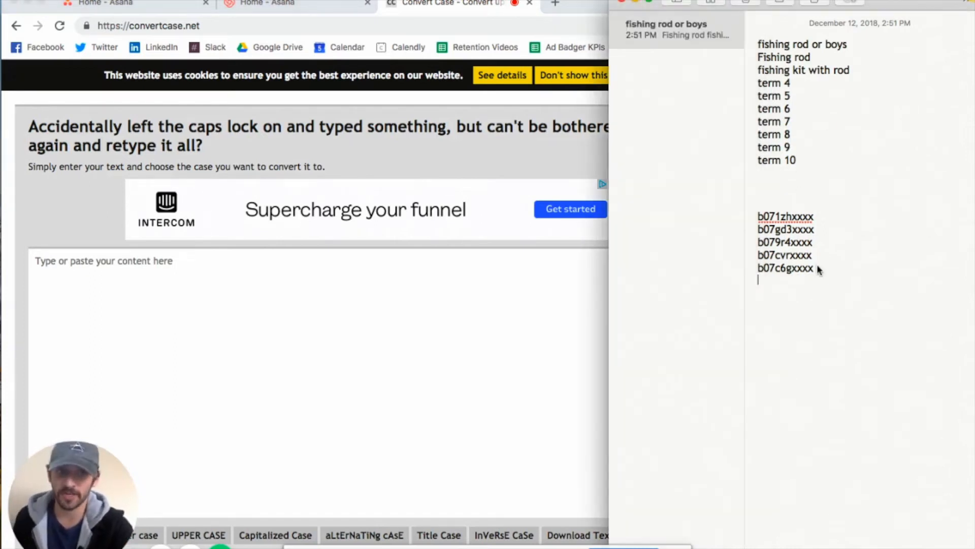
left_click_drag(817, 266, 734, 220)
key("super+c")
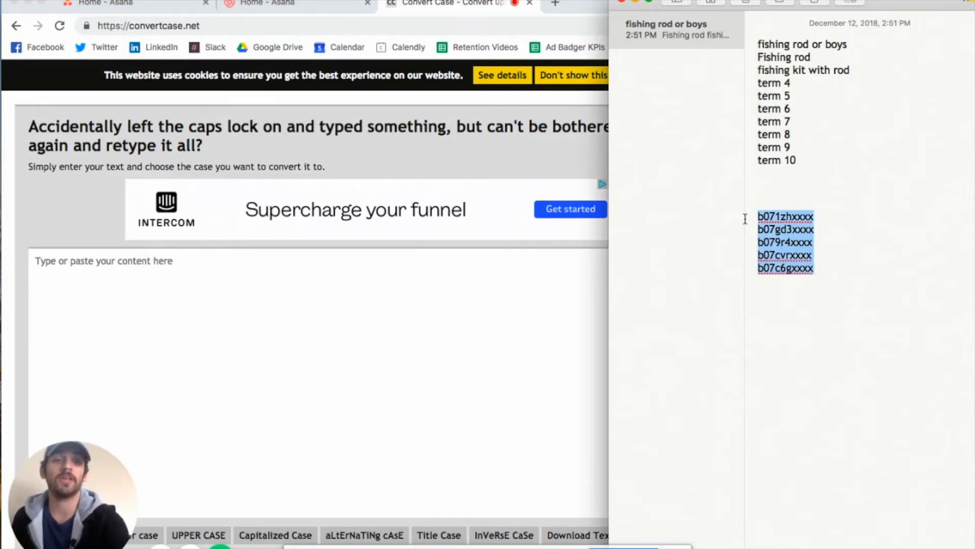
left_click(517, 327)
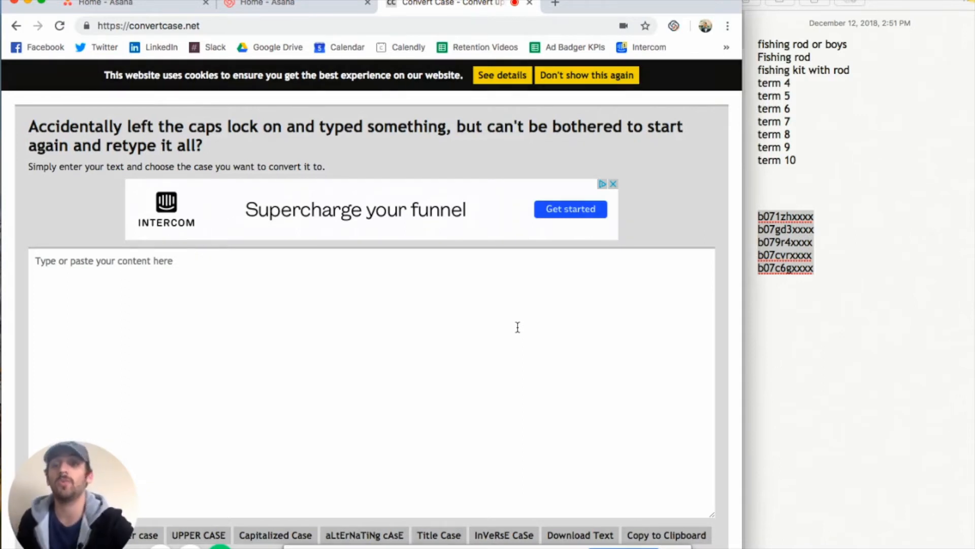
scroll(518, 327, "down", 2)
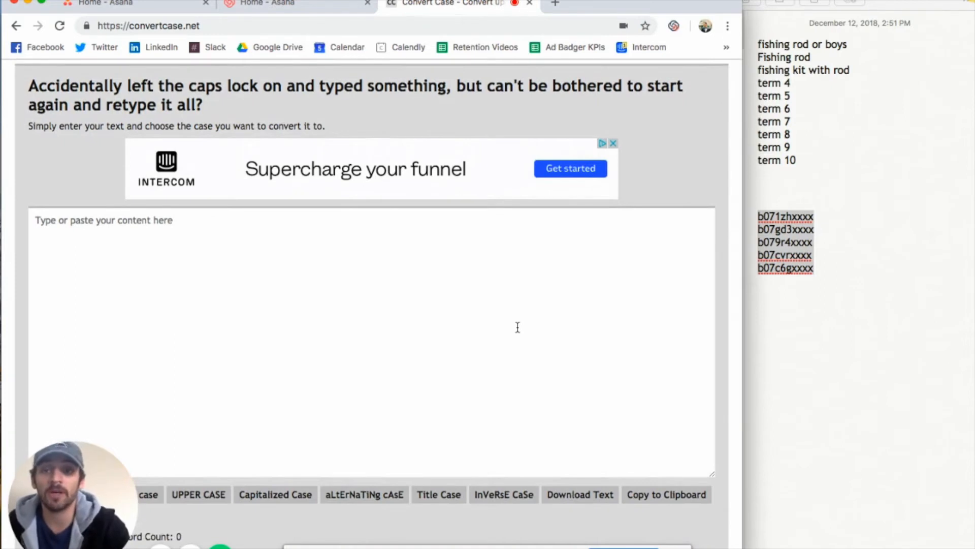
left_click(213, 21)
left_click(286, 289)
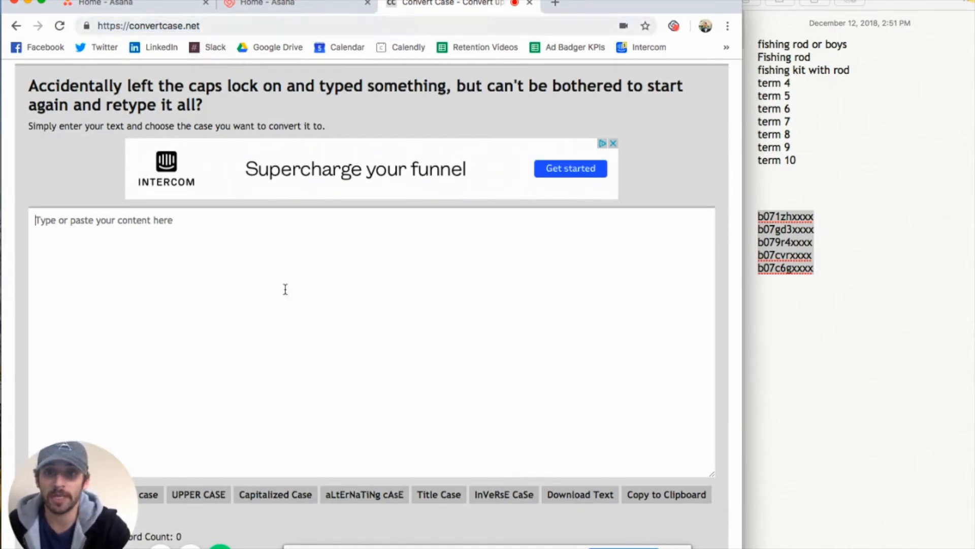
left_click(864, 268)
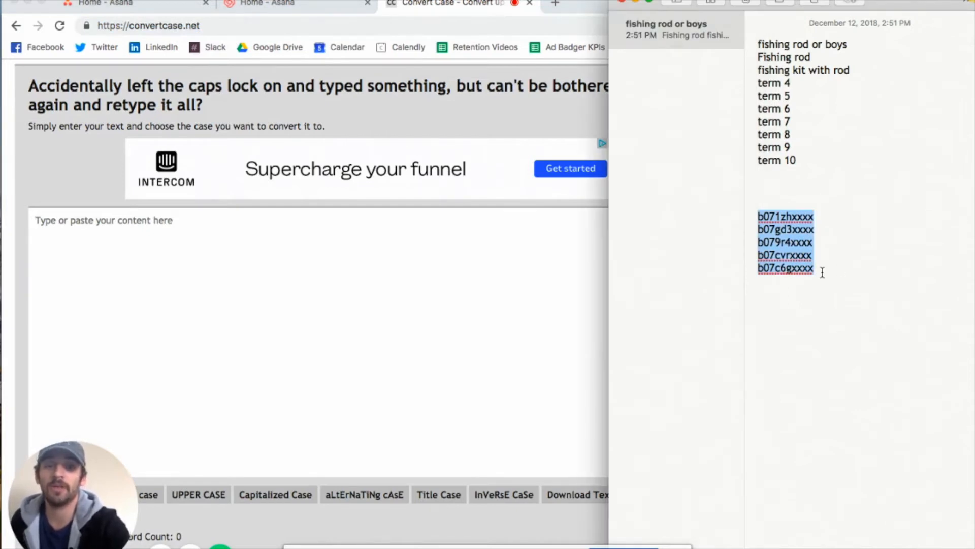
left_click(333, 278)
key("super+v")
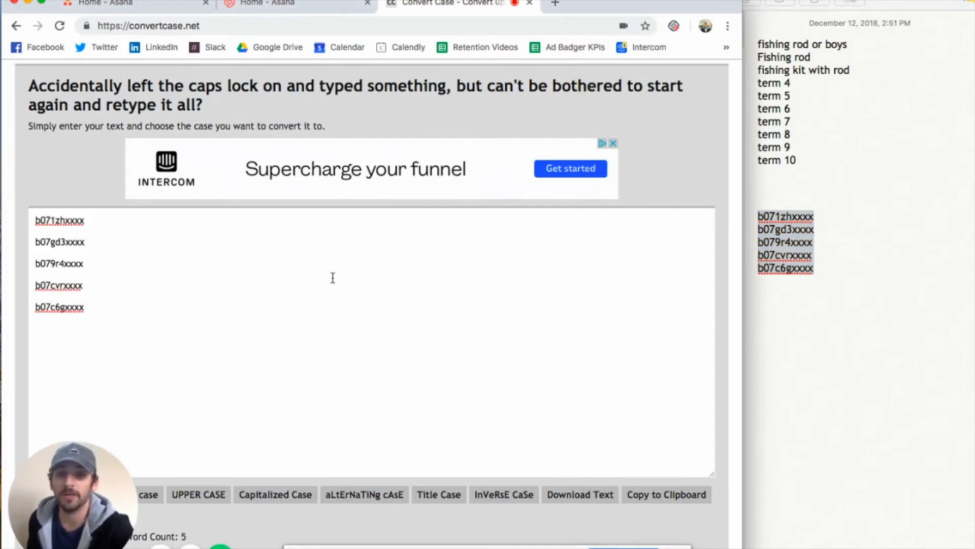
Convert the pasted product codes to upper case and replace the lowercase codes in the note with the converted ones.
left_click(210, 498)
left_click_drag(122, 287, 41, 232)
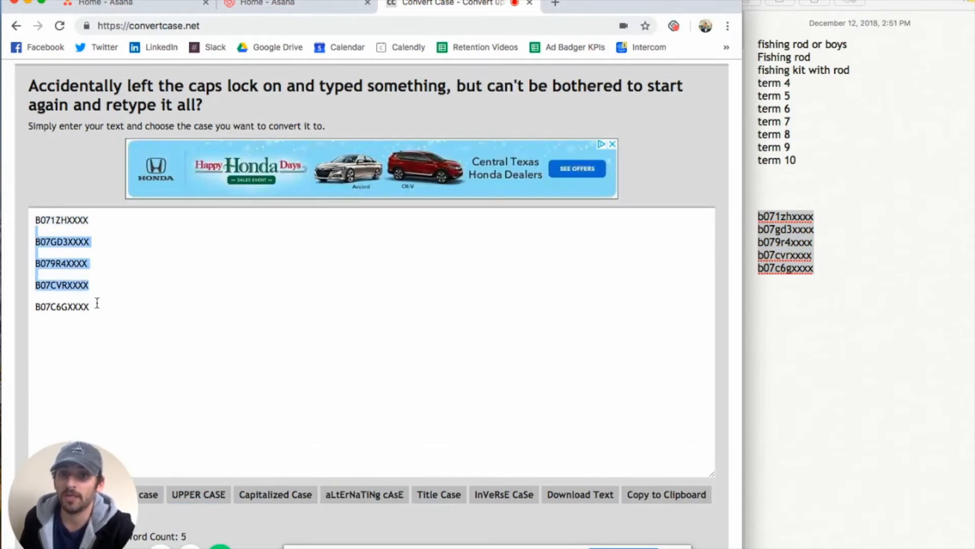
left_click_drag(96, 307, 30, 221)
key("super+c")
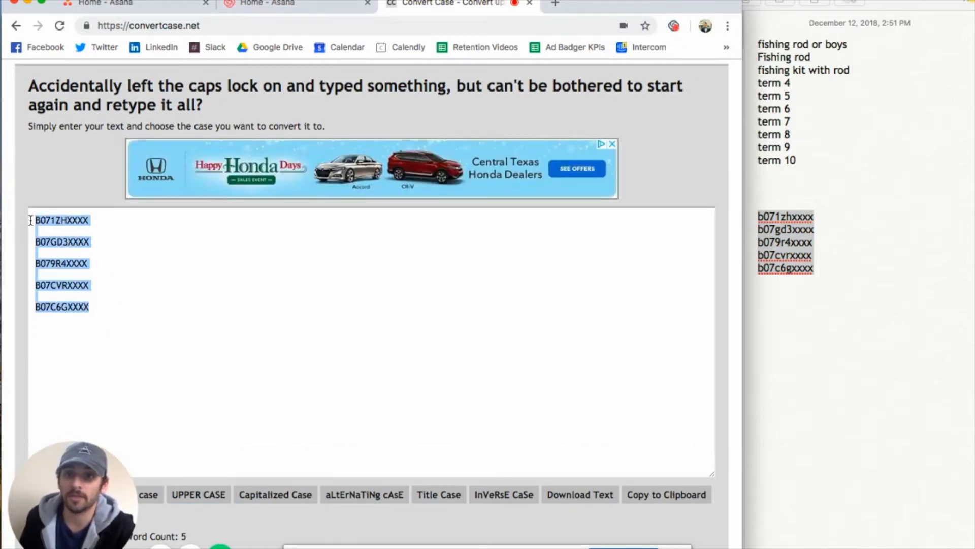
left_click(826, 267)
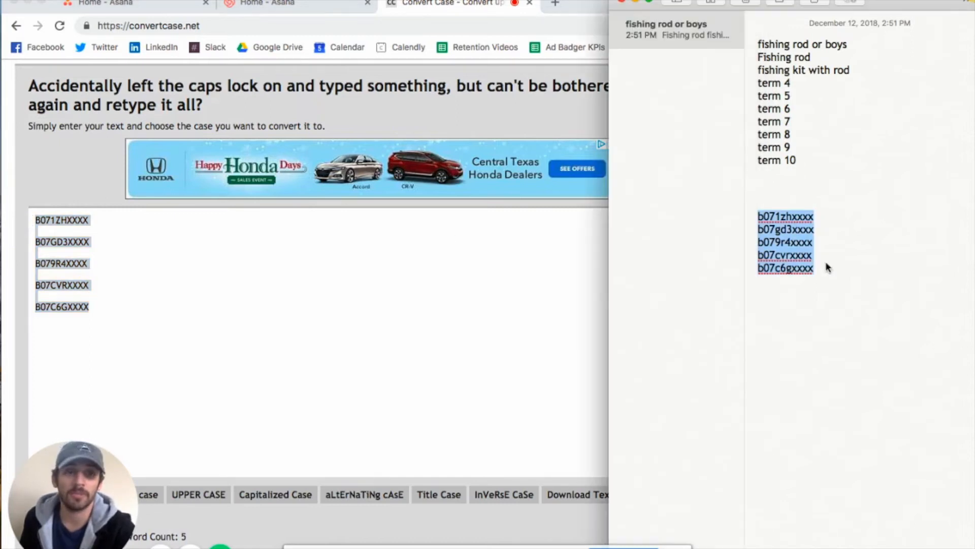
key("super+v")
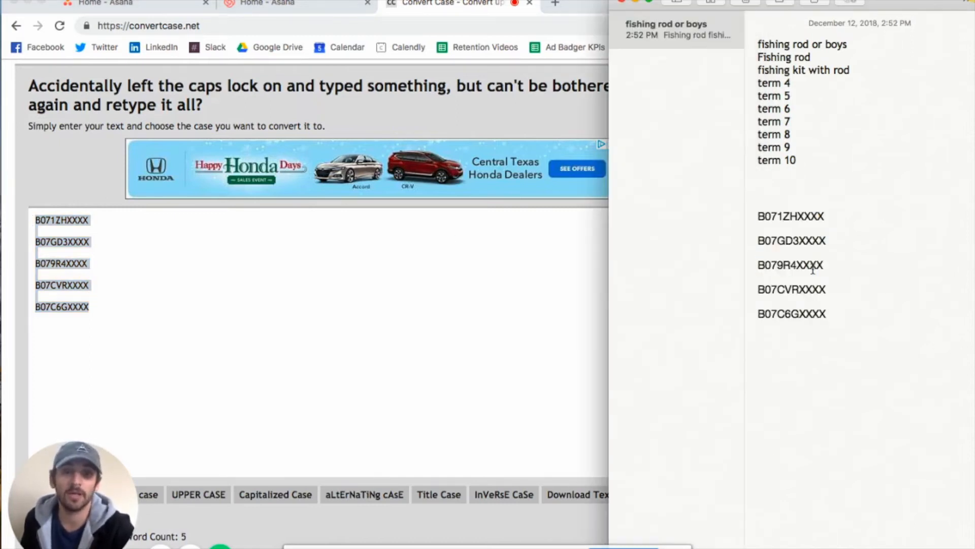
left_click_drag(838, 312, 751, 210)
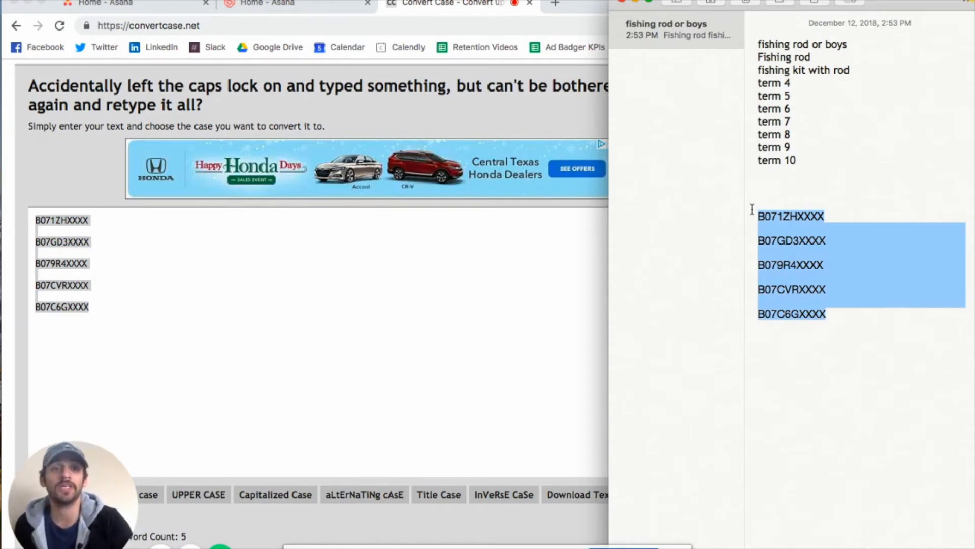
left_click_drag(833, 165, 756, 39)
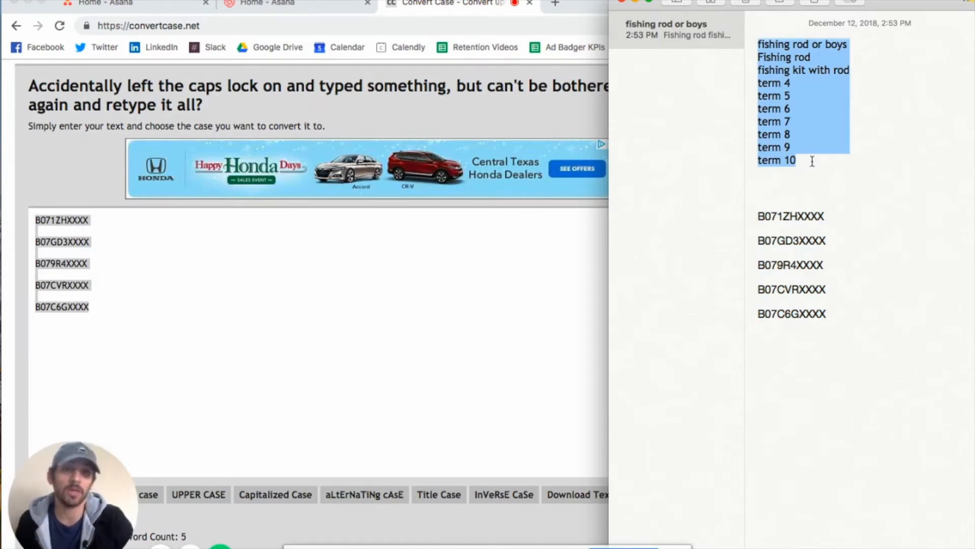
left_click_drag(833, 313, 757, 213)
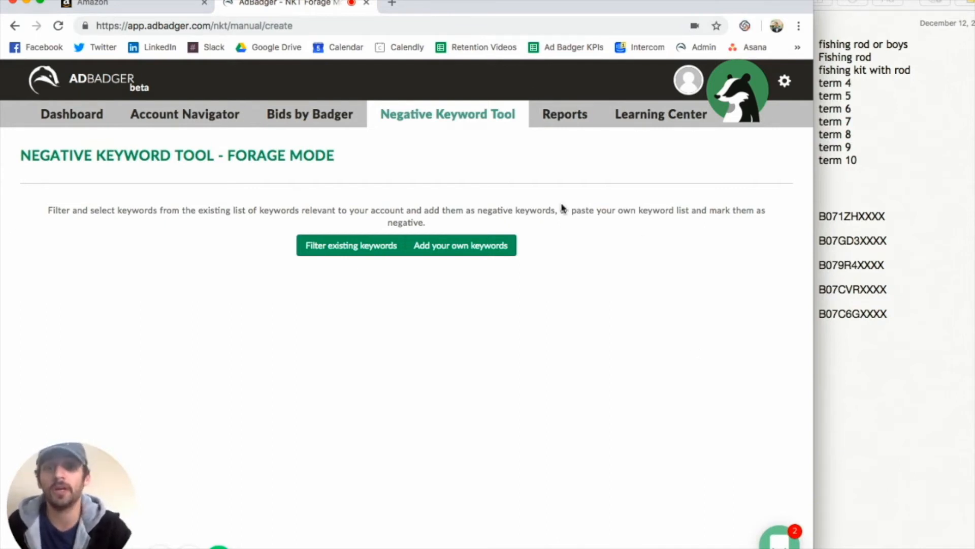
Open NKW Forage (One-Time Action) in the Ad Badger Negative Keyword Tool and choose to filter existing keywords.
mouse_move(444, 127)
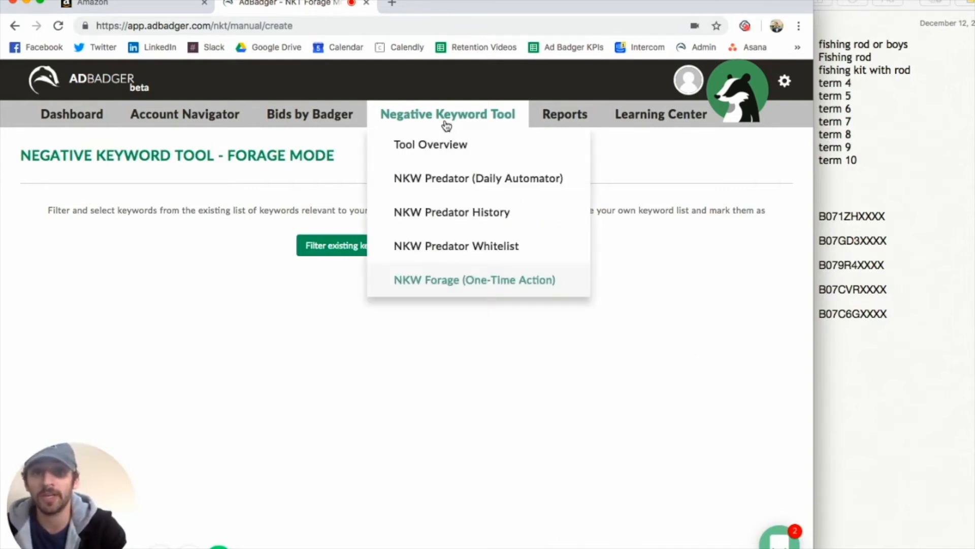
left_click(433, 281)
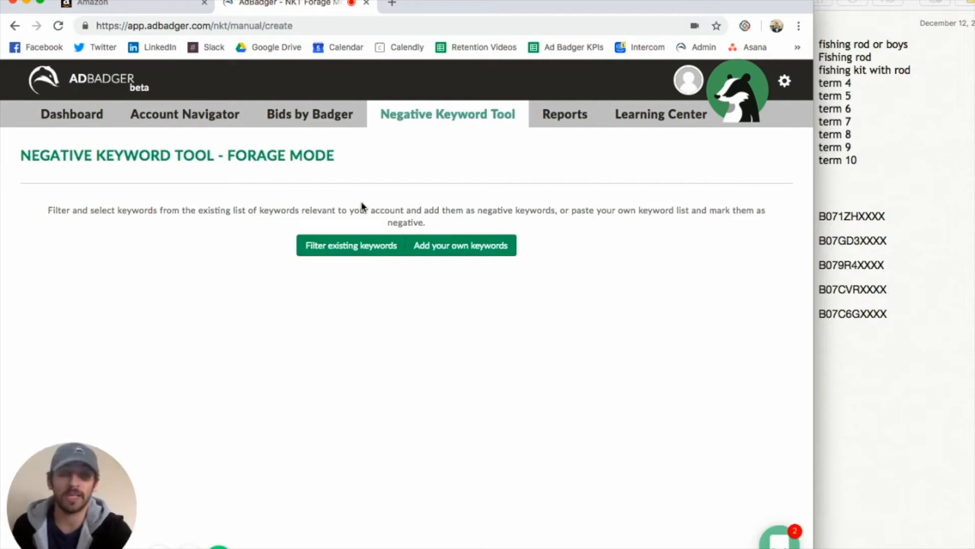
left_click(354, 249)
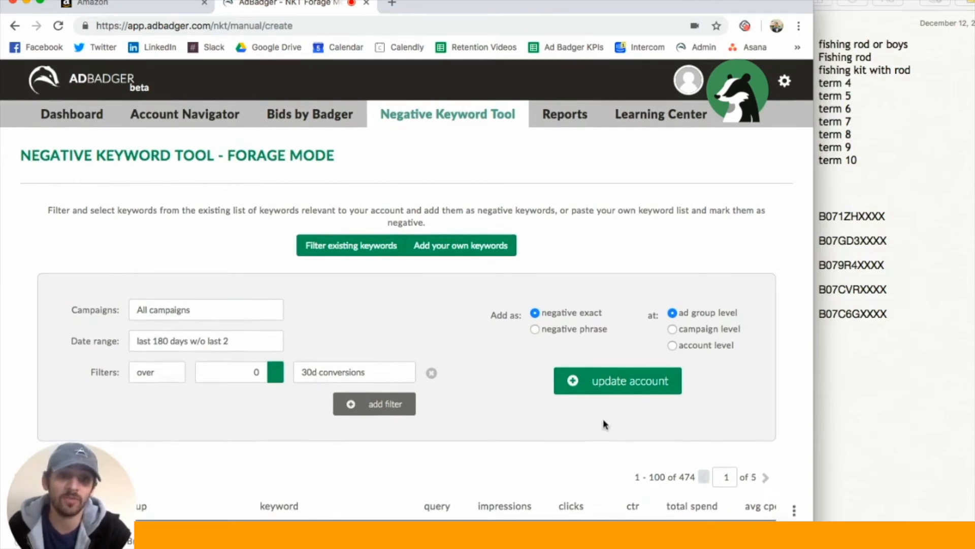
Sort the filtered existing keywords by query.
double_click(681, 476)
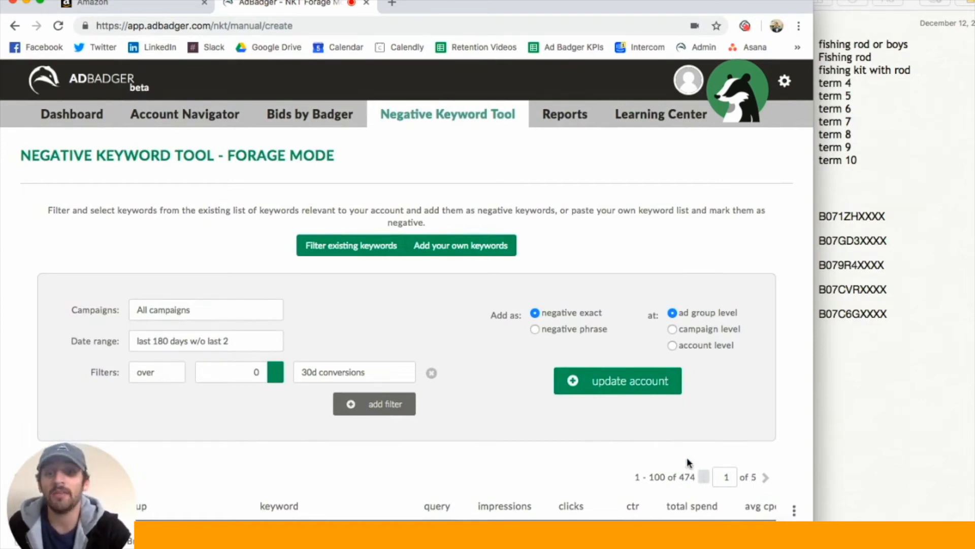
double_click(426, 505)
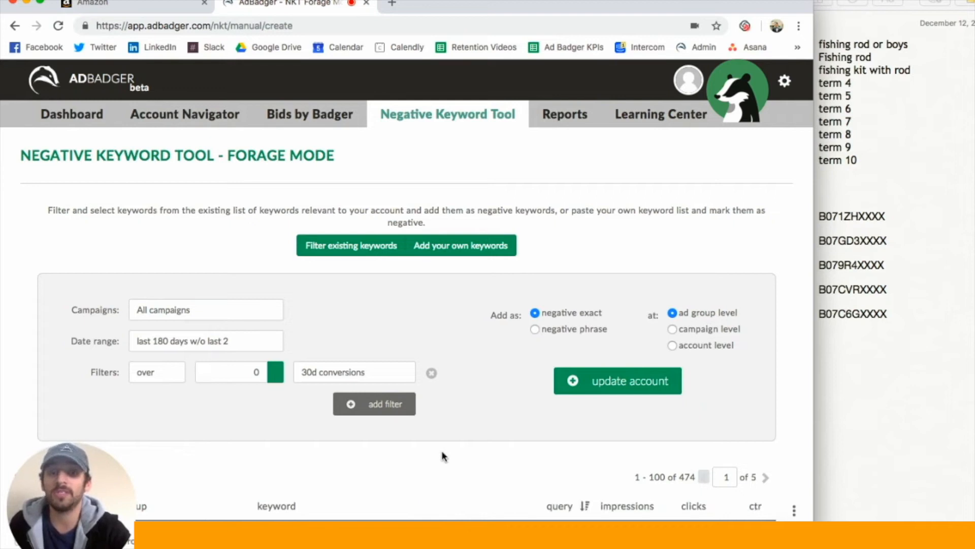
left_click(557, 505)
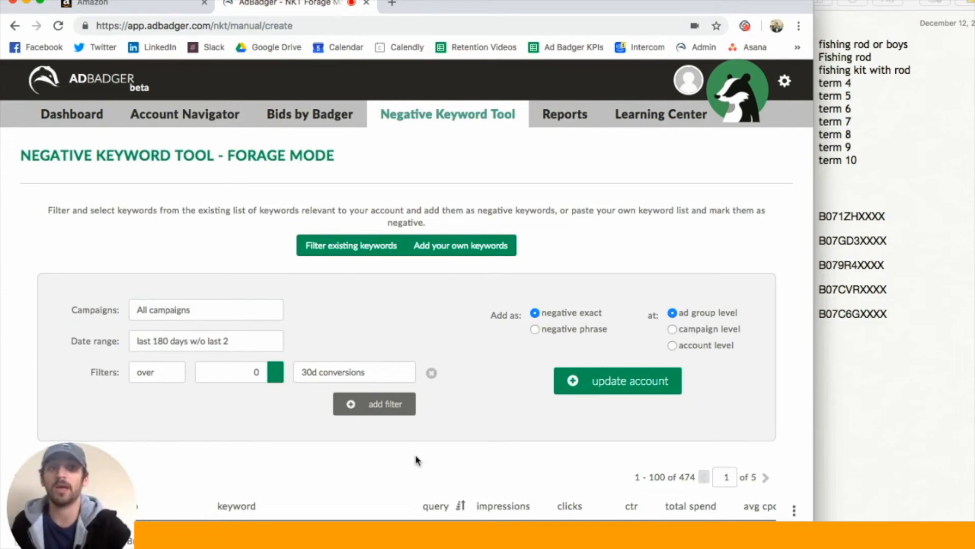
Review the search terms and the uppercase product codes in the note alongside the campaign type choices in Seller Central.
left_click(918, 312)
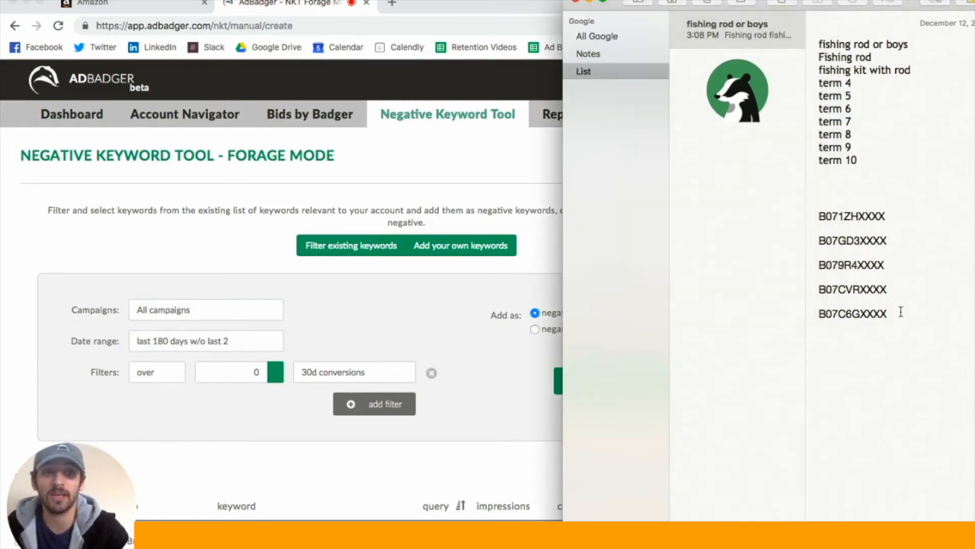
left_click(486, 187)
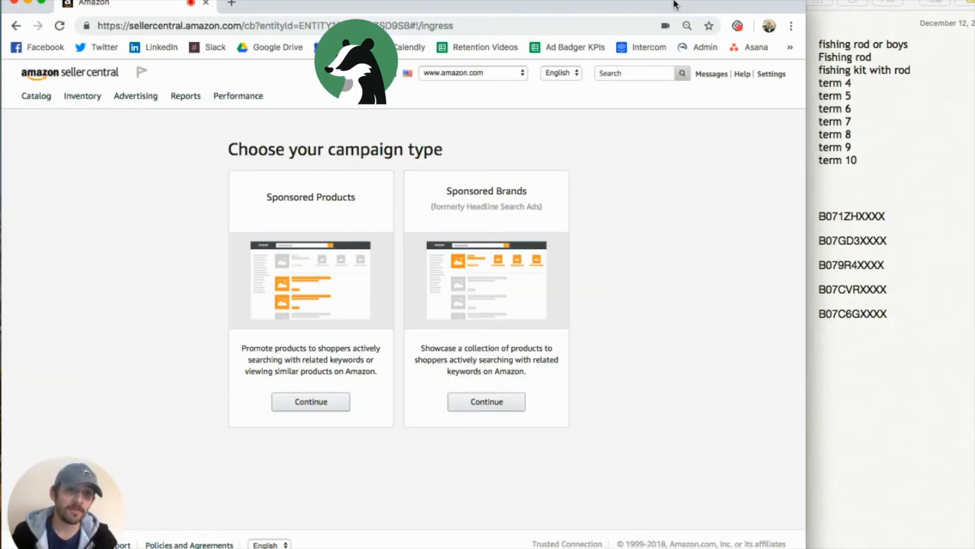
left_click(823, 49)
left_click_drag(861, 165, 815, 40)
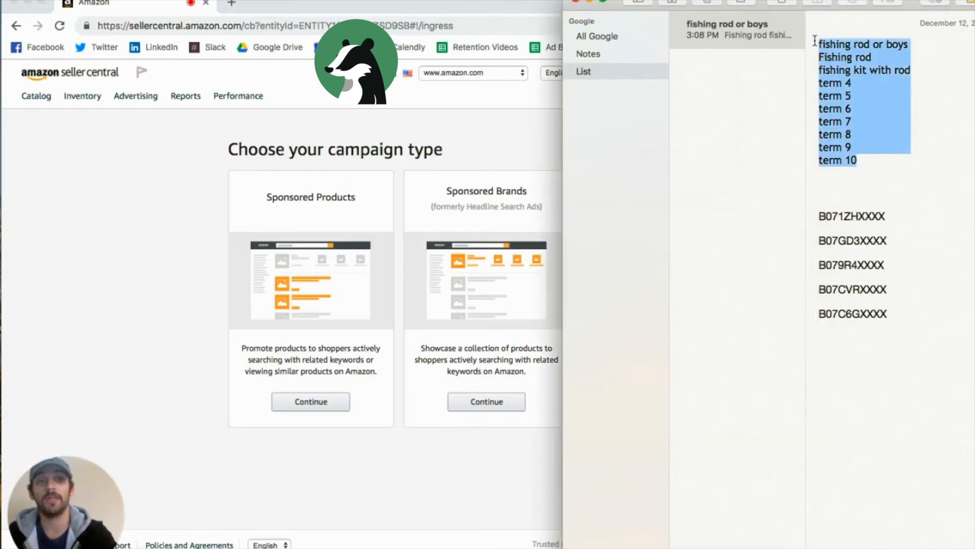
left_click_drag(818, 217, 900, 316)
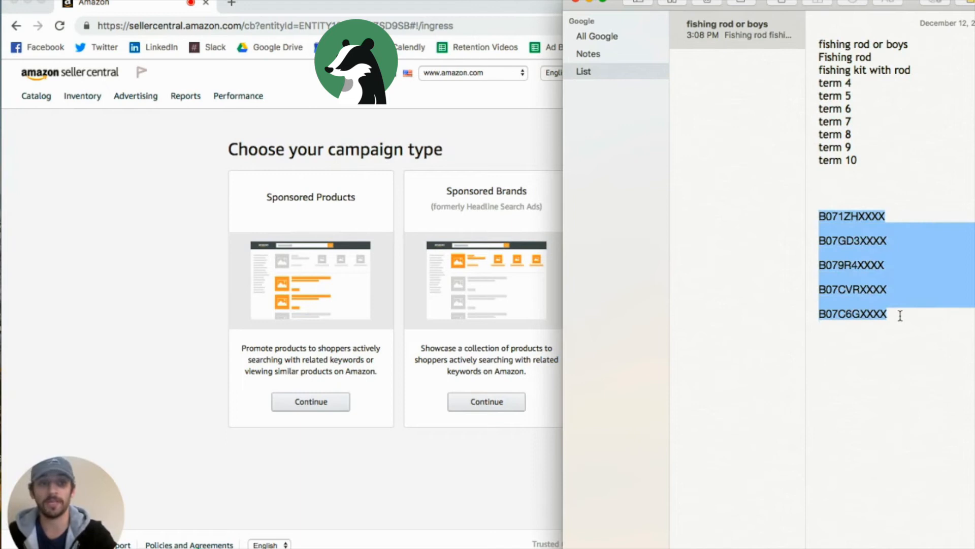
left_click(900, 315)
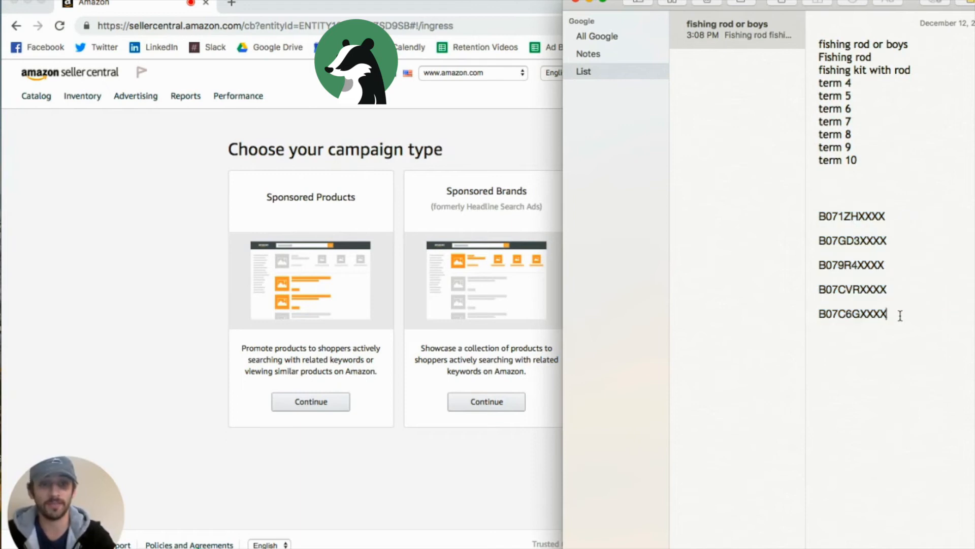
left_click(173, 260)
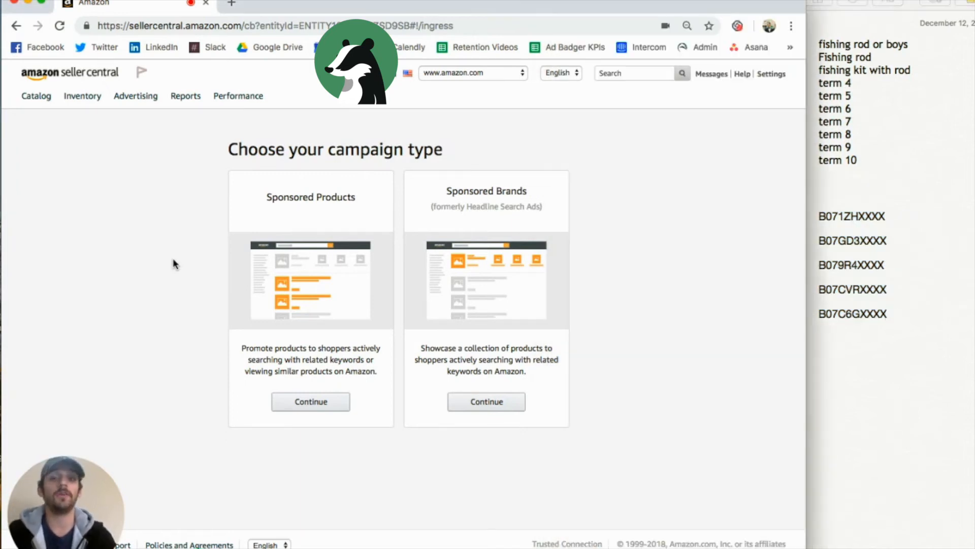
left_click(866, 161)
left_click_drag(866, 162, 817, 43)
left_click_drag(889, 315, 816, 214)
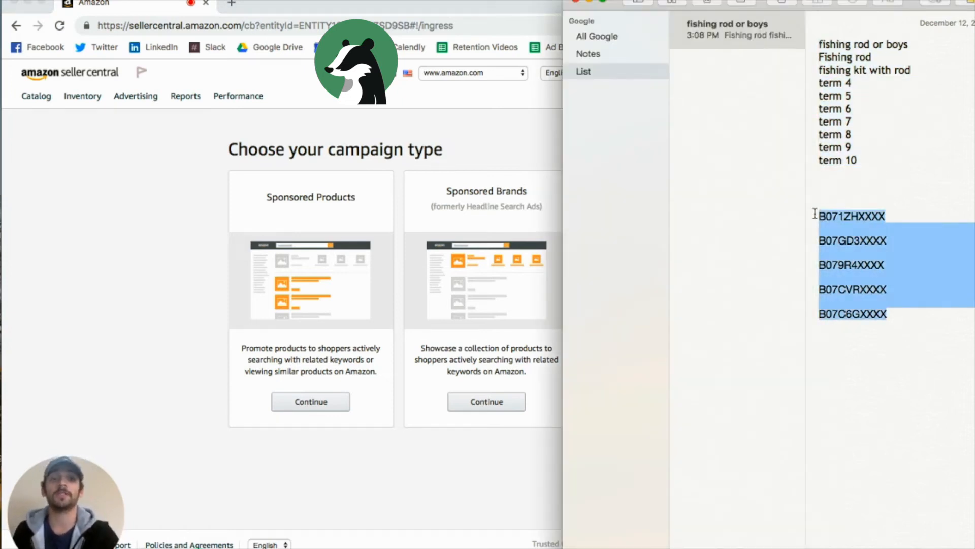
left_click(449, 153)
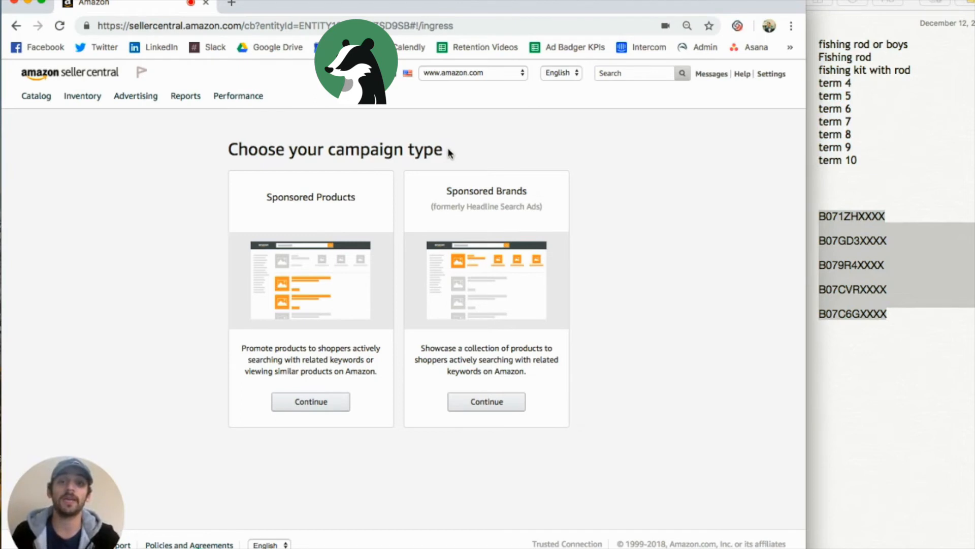
Copy the search terms from "fishing rod or boys" through "term 10" in the note.
left_click(892, 183)
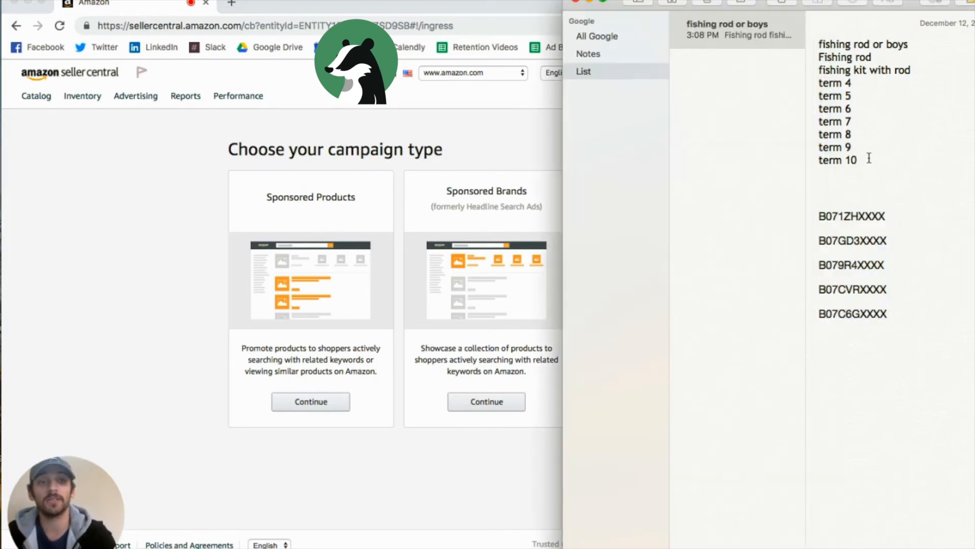
left_click_drag(869, 158, 817, 43)
key("super+c")
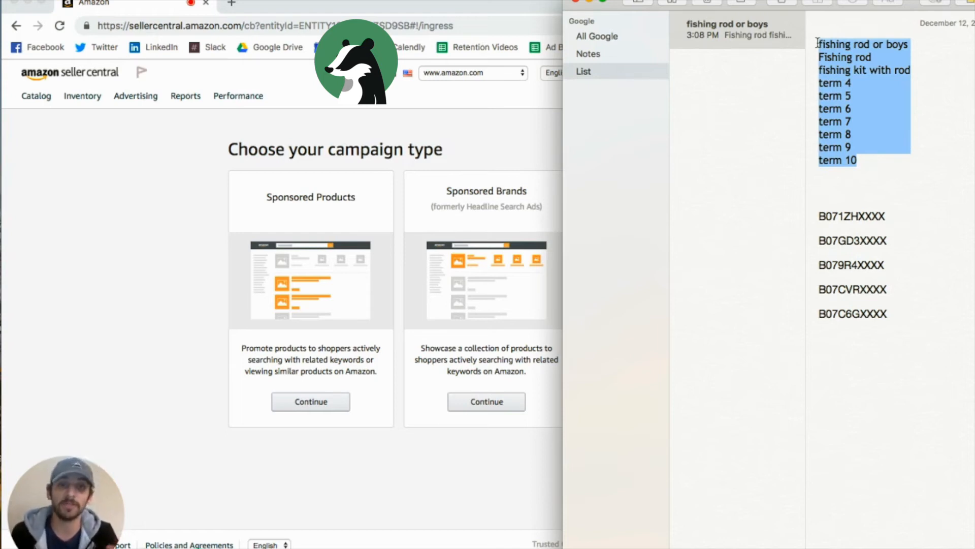
Switch to Amazon Seller Central, start a Sponsored Products campaign and set it to manual targeting.
left_click(61, 338)
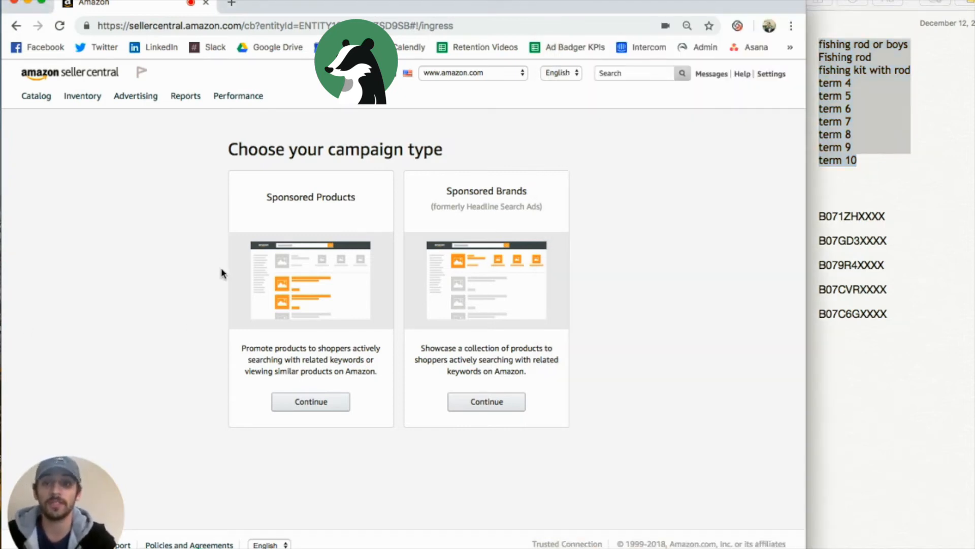
mouse_move(136, 98)
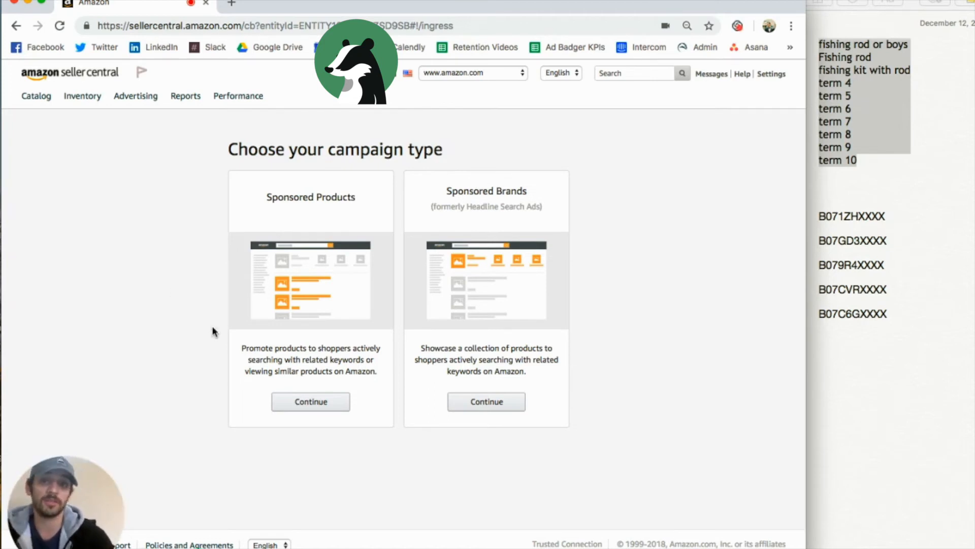
left_click(302, 409)
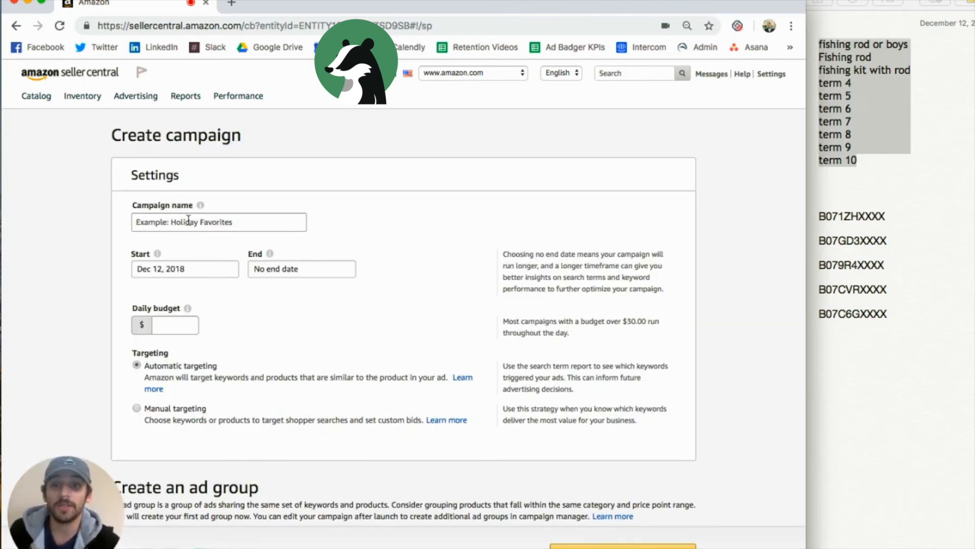
left_click(173, 222)
left_click(80, 213)
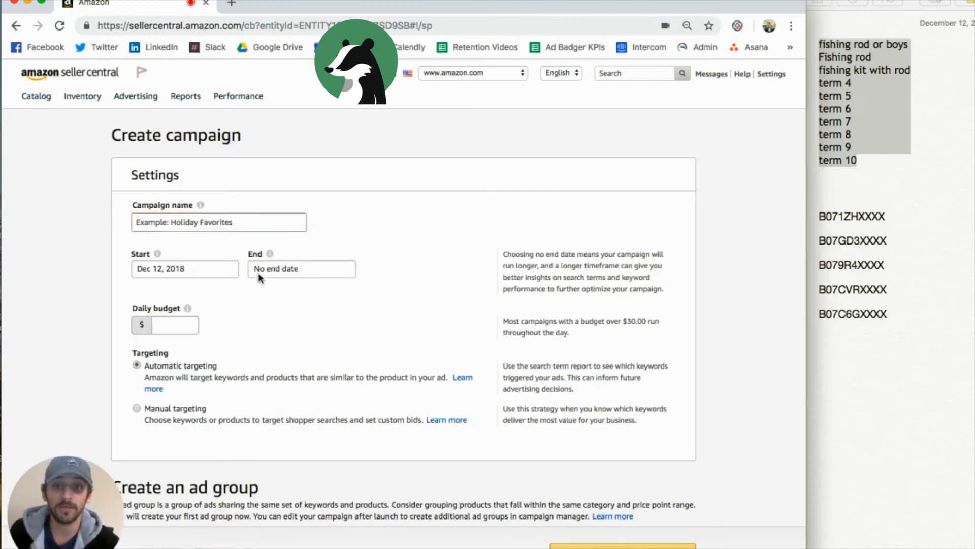
left_click(137, 408)
scroll(57, 260, "down", 8)
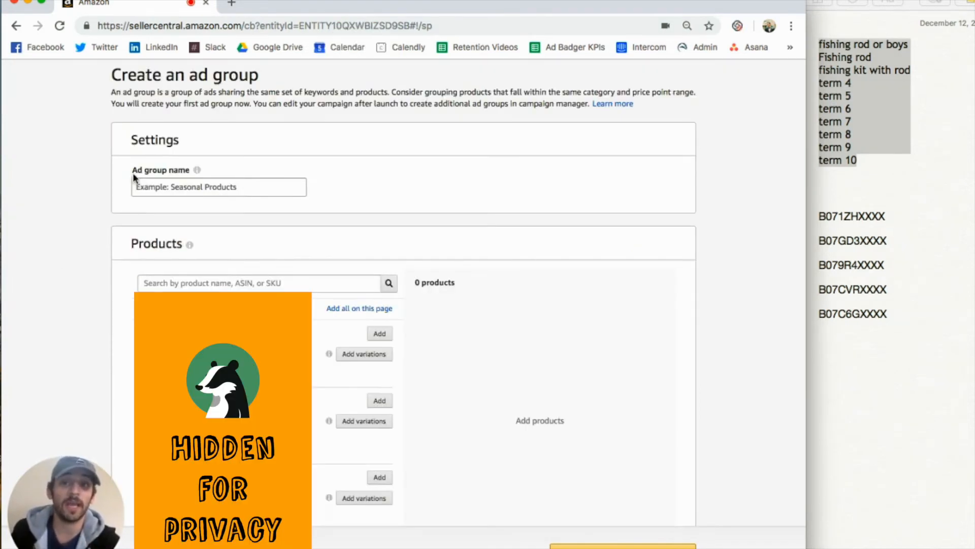
Examine the ad group name, product selection and targeting type settings of the new campaign.
left_click(186, 183)
left_click(76, 152)
scroll(77, 152, "down", 3)
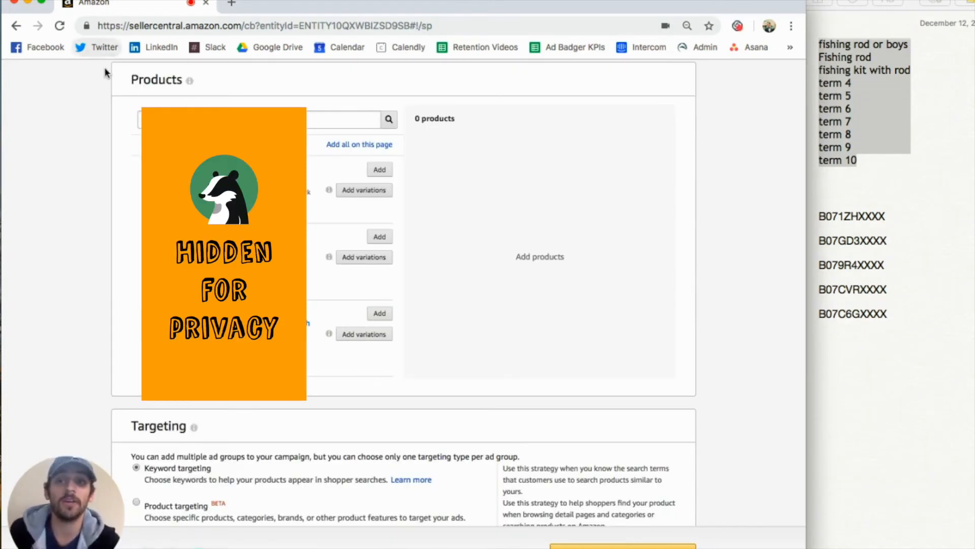
left_click(189, 81)
left_click(54, 122)
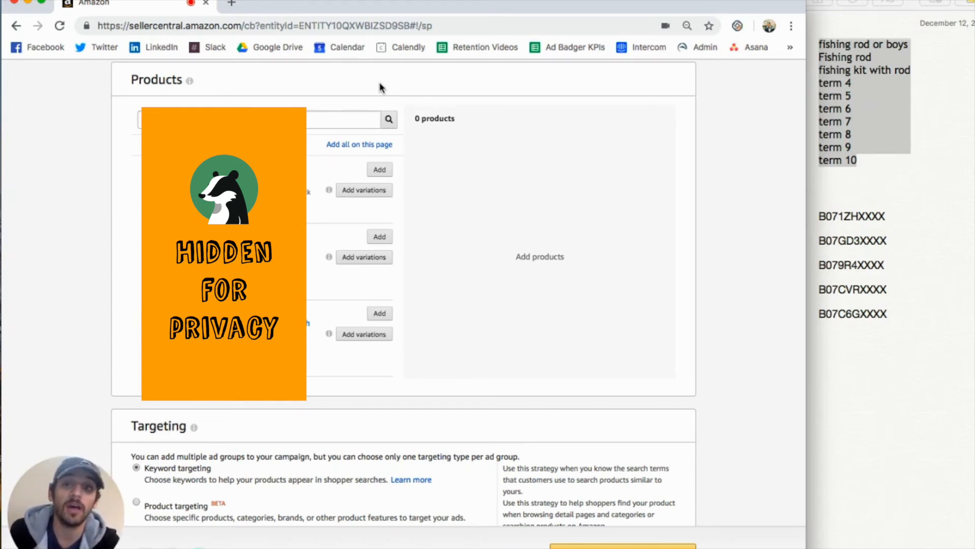
scroll(56, 167, "down", 7)
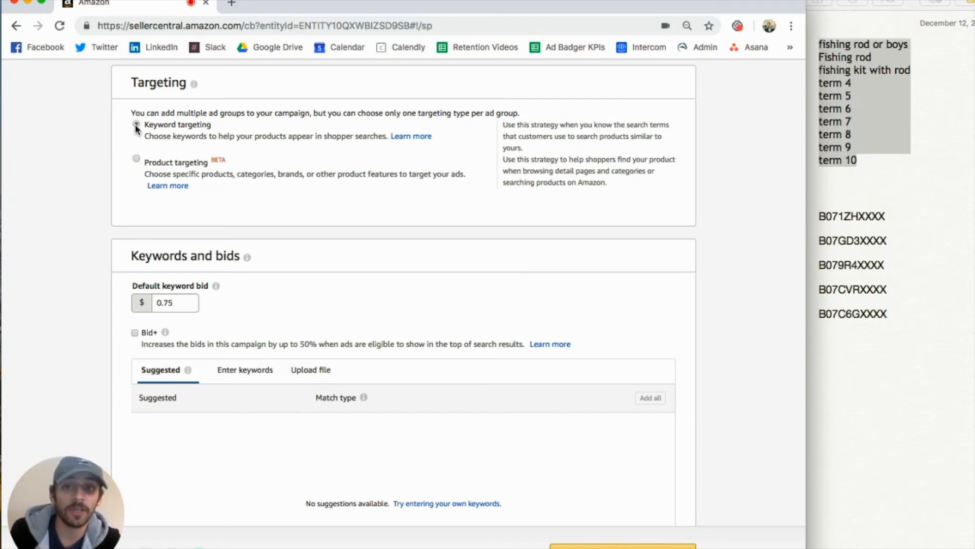
left_click(863, 186)
left_click(66, 147)
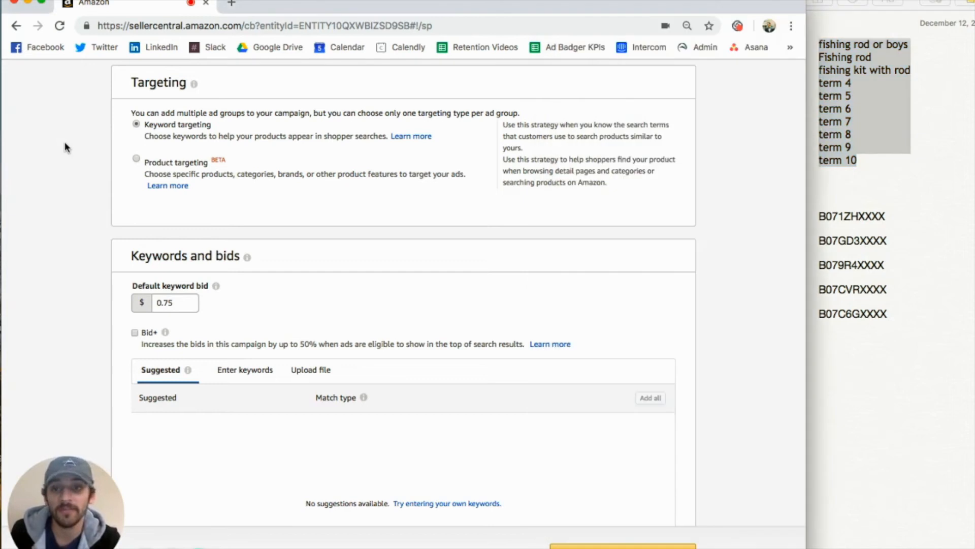
Choose manual keyword entry for the ad group and set the match type to Exact.
scroll(66, 147, "down", 3)
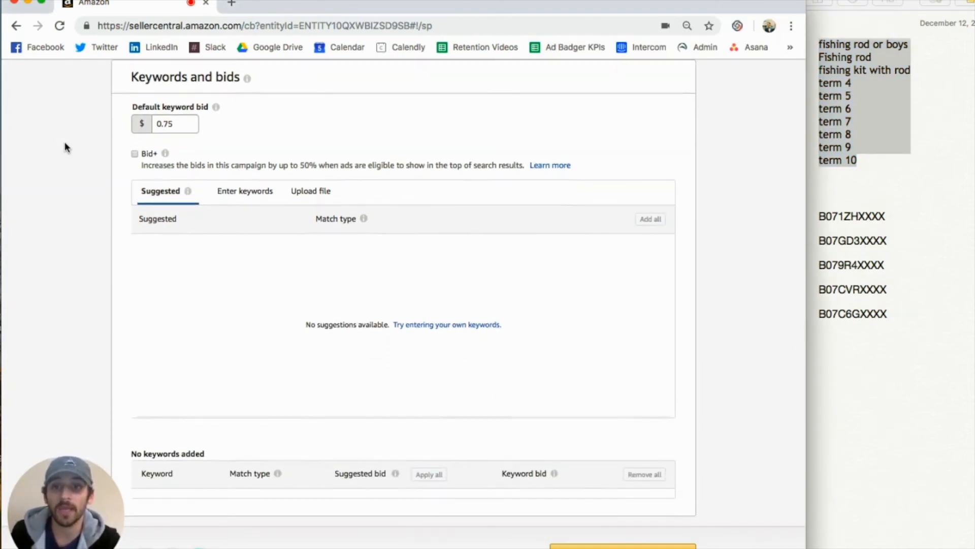
left_click(239, 195)
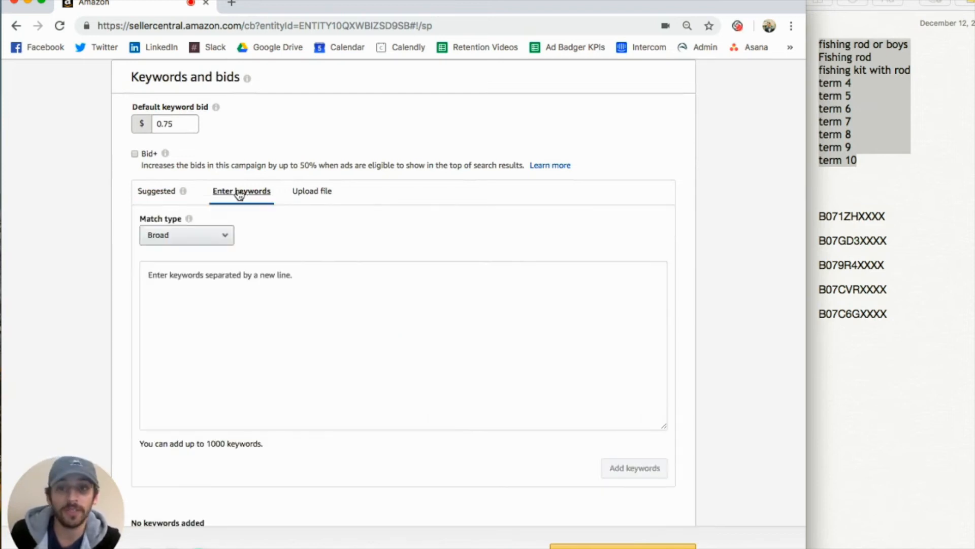
left_click(200, 240)
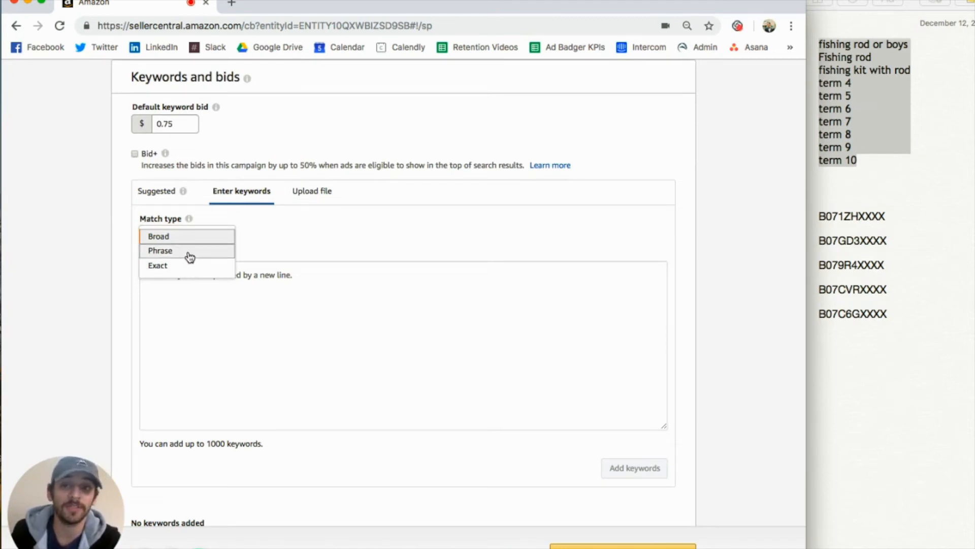
left_click(189, 265)
left_click(101, 236)
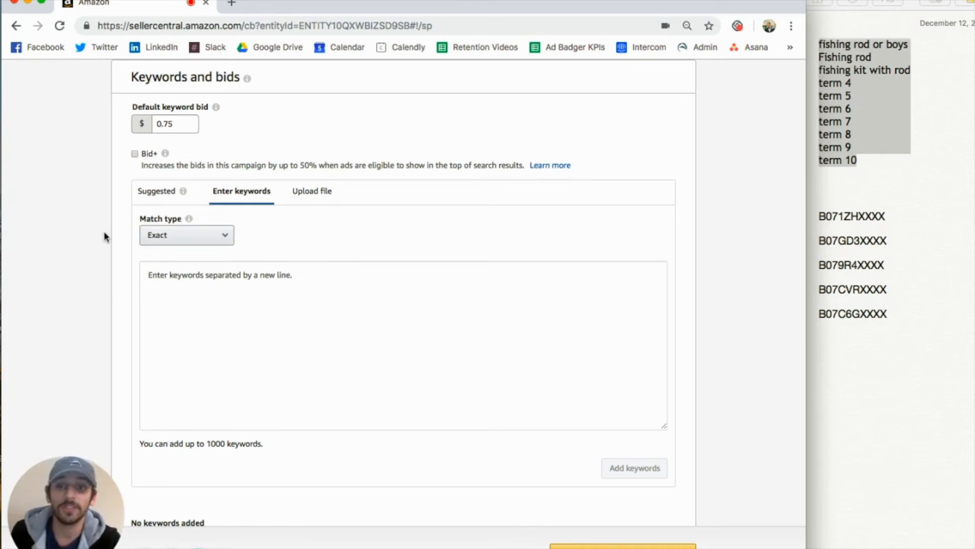
Paste the copied terms "fishing rod or boys" through "term 10" and add them as the ad group's keywords.
left_click(909, 156)
left_click(331, 299)
left_click(242, 277)
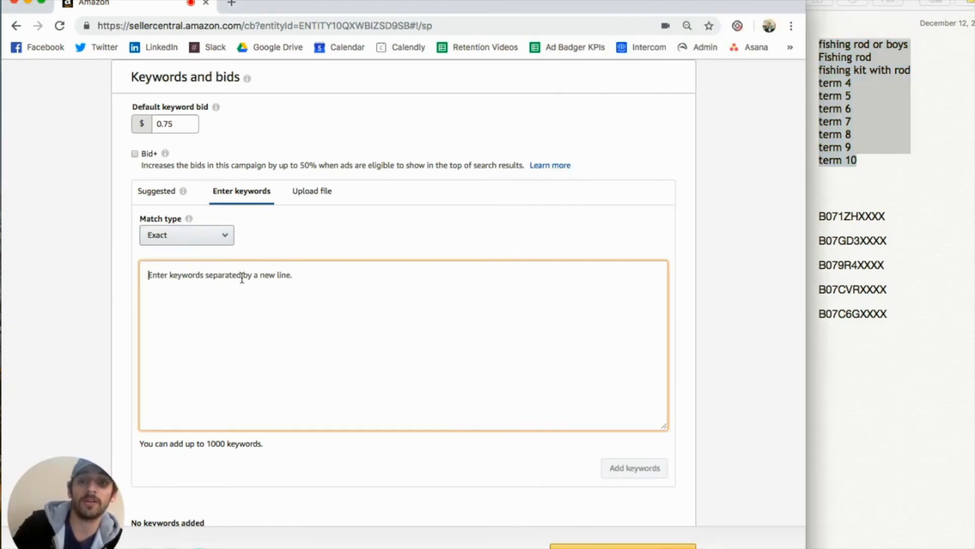
key("super+v")
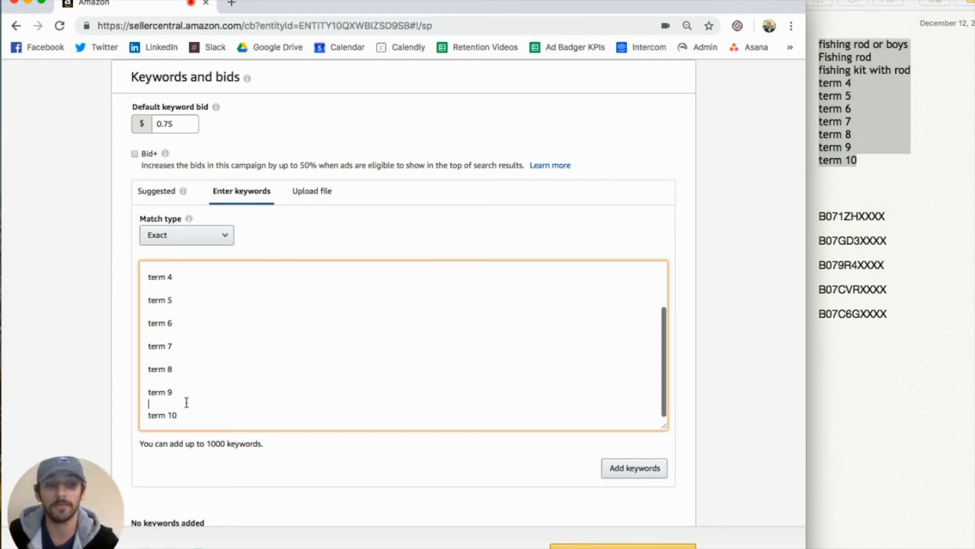
left_click(700, 350)
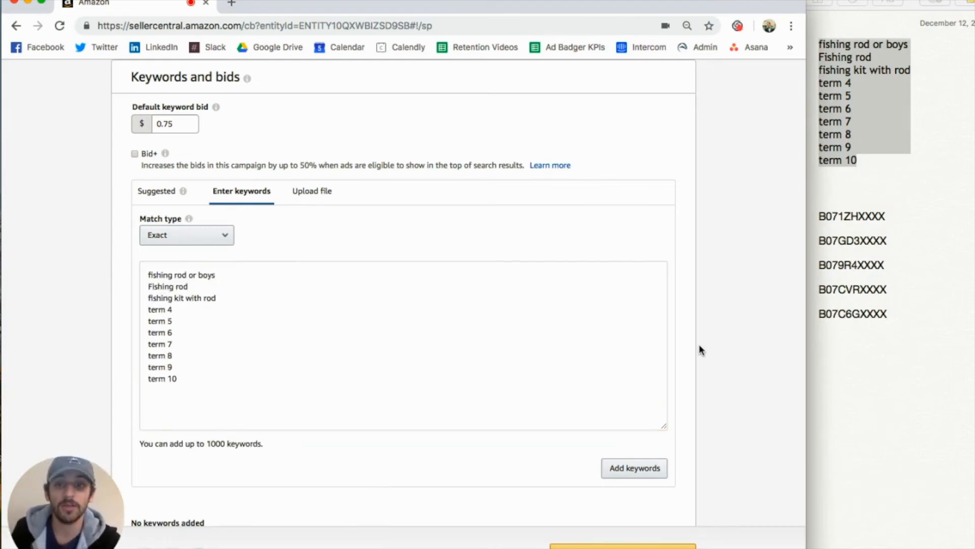
scroll(699, 348, "down", 3)
left_click(648, 390)
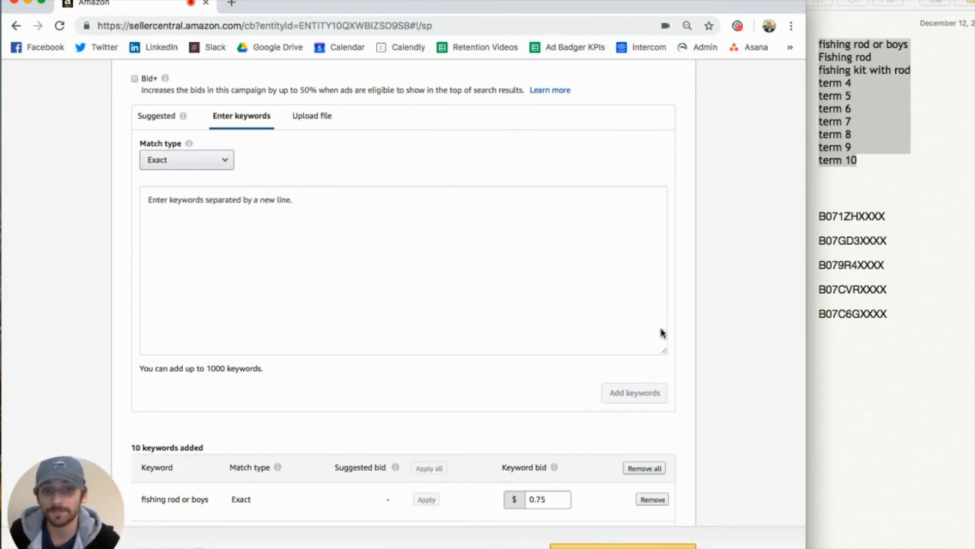
Review the added keywords, their bids and the optional negative keywords section, and launch the campaign.
scroll(677, 244, "down", 8)
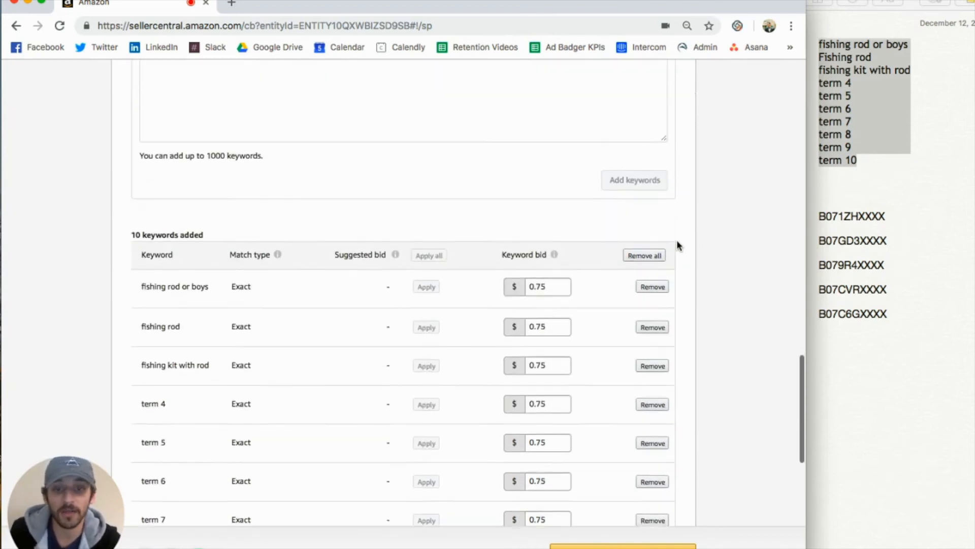
scroll(677, 240, "down", 5)
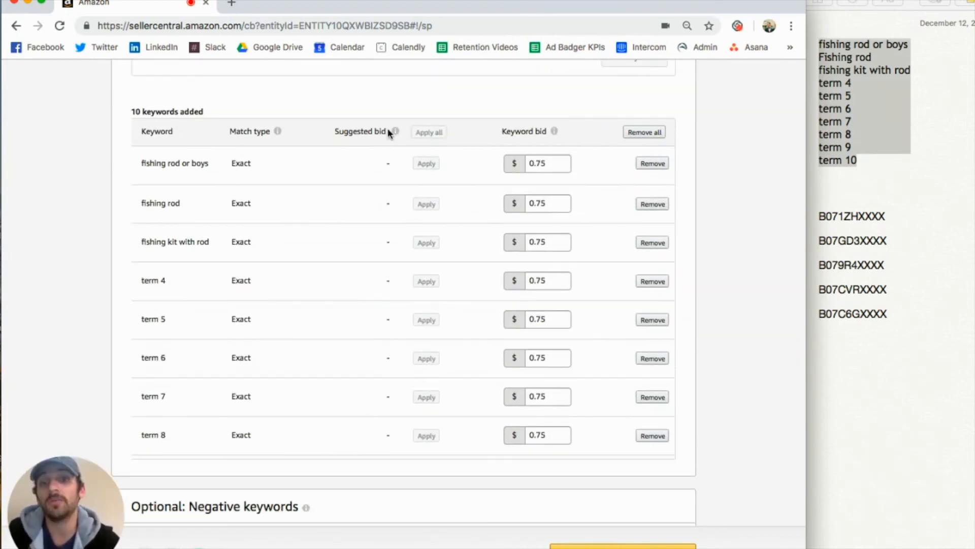
left_click(396, 132)
left_click(369, 189)
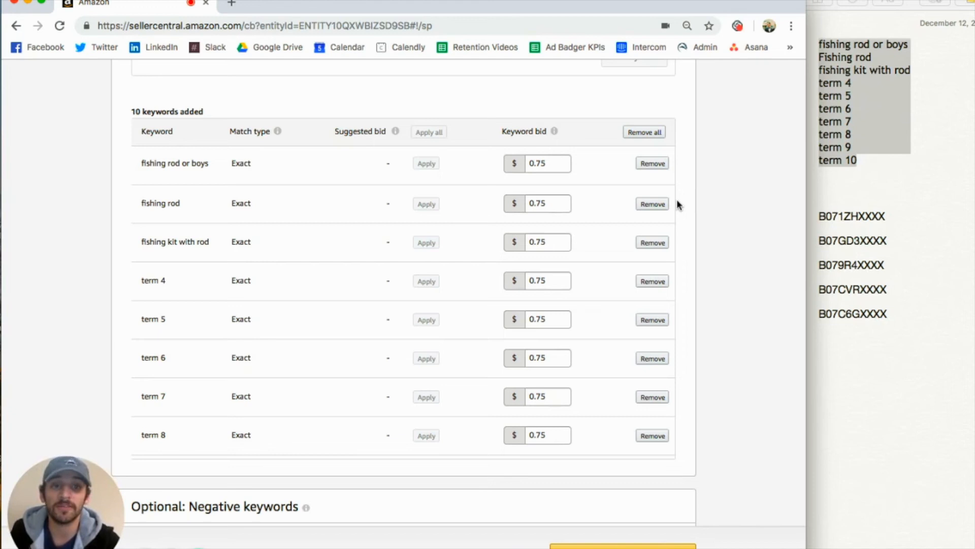
scroll(677, 204, "down", 3)
scroll(678, 204, "down", 2)
scroll(678, 203, "up", 4)
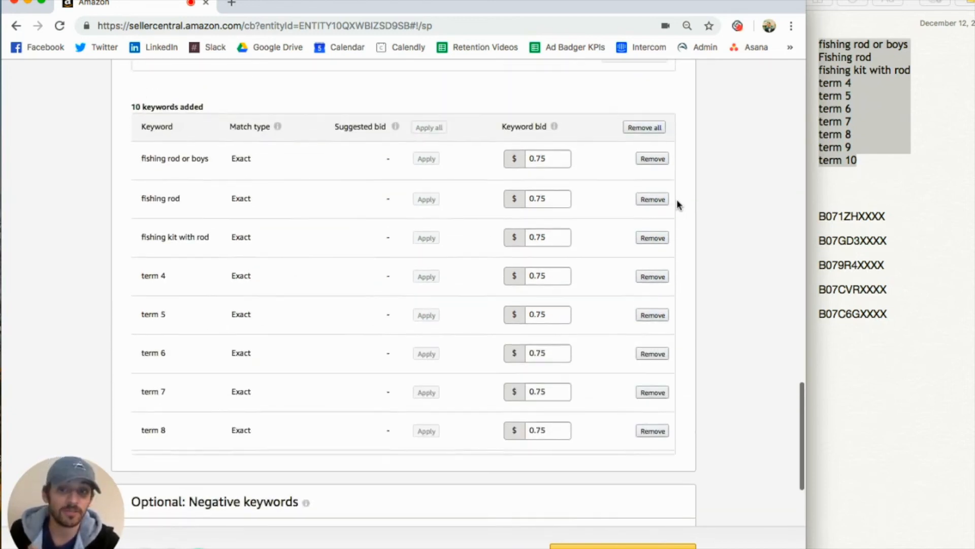
scroll(677, 204, "down", 10)
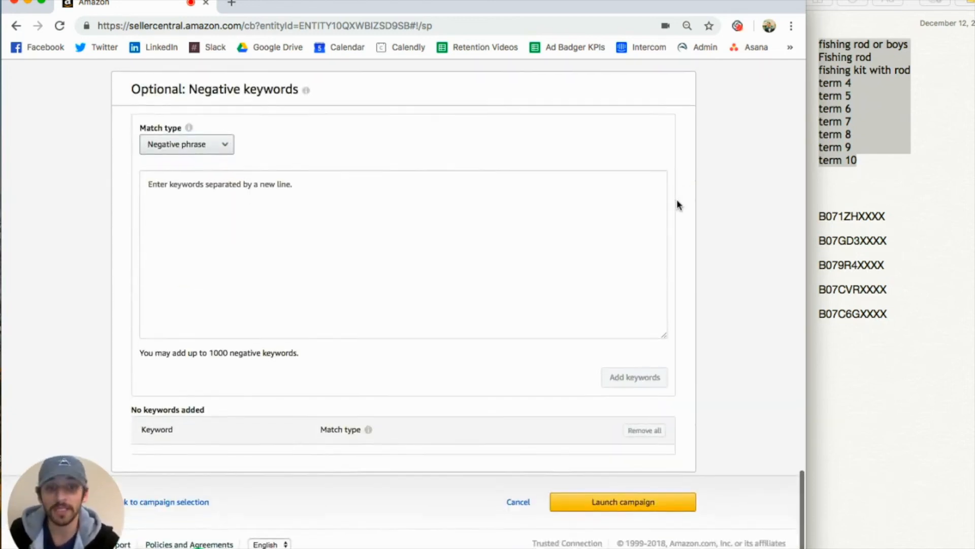
left_click(622, 503)
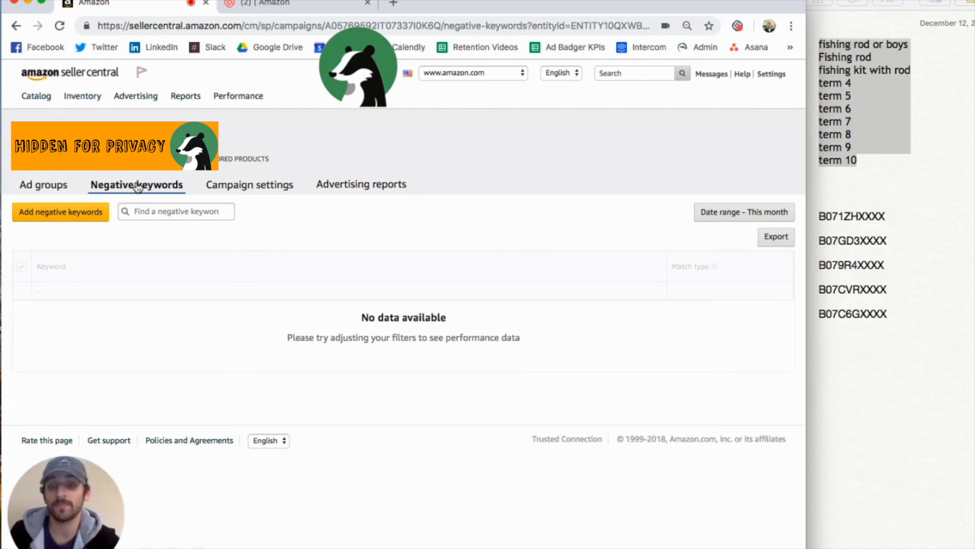
Start adding negative keywords to the existing campaign with the match type Negative Exact.
left_click(71, 214)
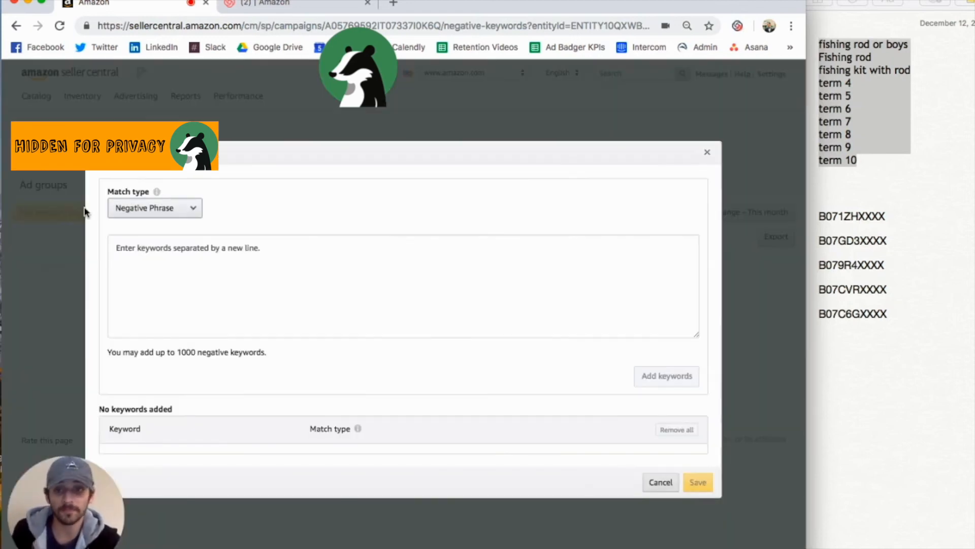
left_click(171, 214)
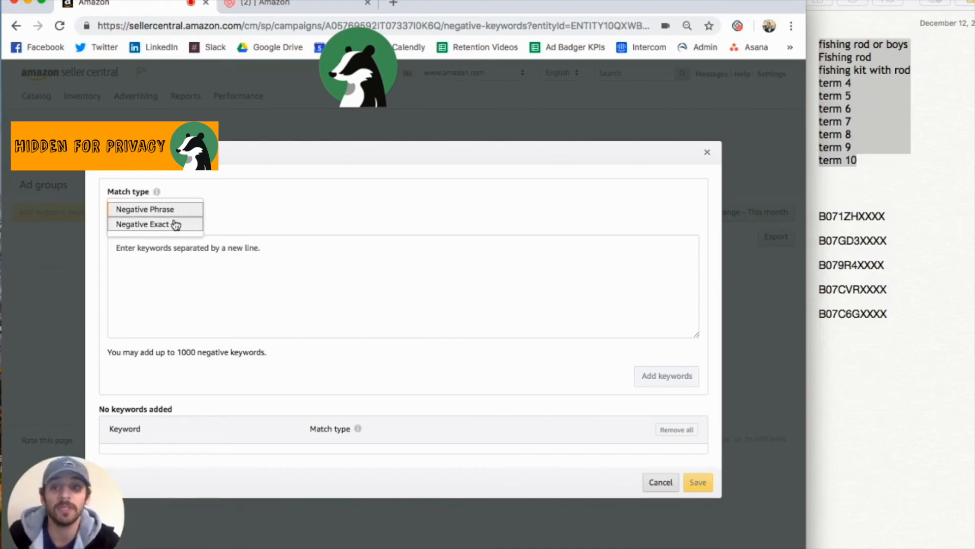
left_click(175, 224)
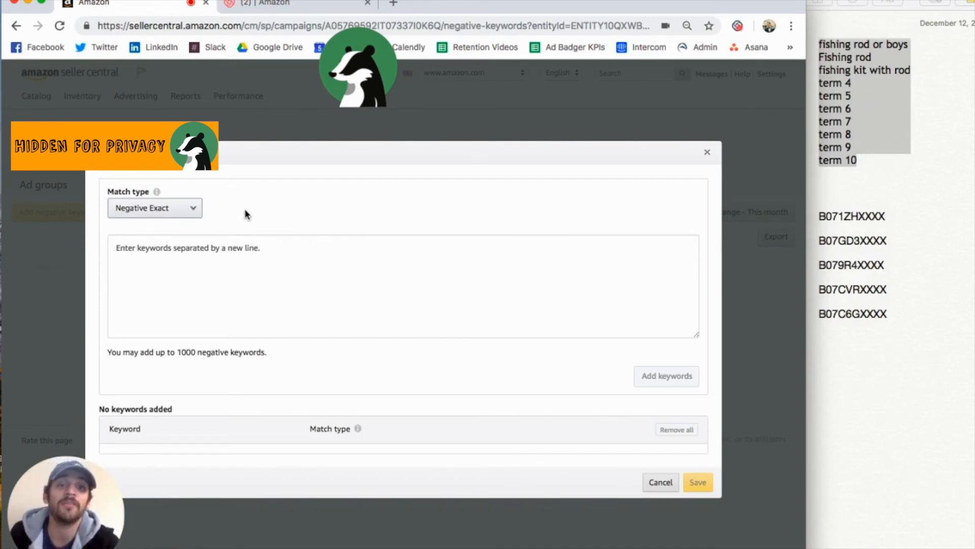
Enter the search terms "fishing rod or boys" through "term 10" and add them to the negative keyword list.
left_click(895, 147)
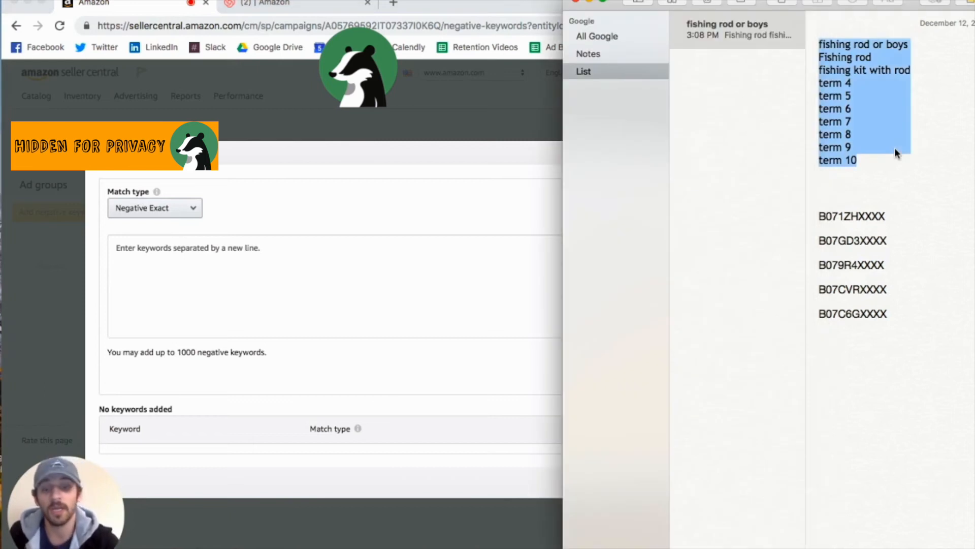
left_click(413, 313)
type("fishing rod or boys Fishing rod fishing kit with rod term 4 term 5 term 6 term 7 term 8 term 9 term 10")
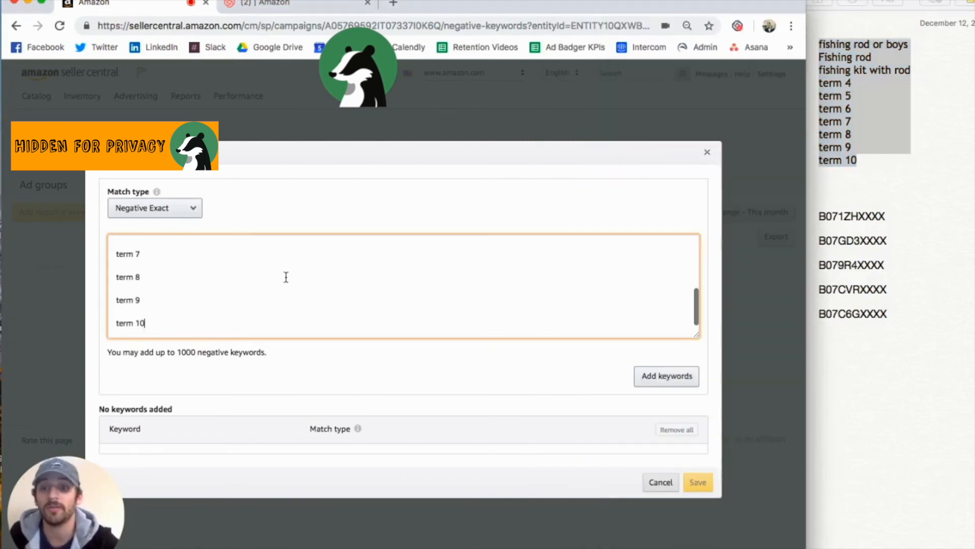
scroll(359, 281, "up", 5)
left_click(649, 376)
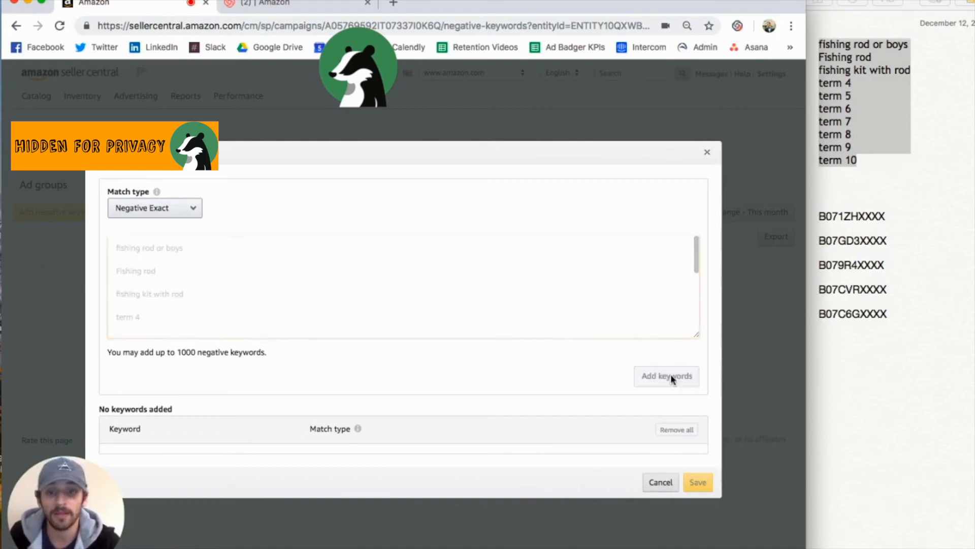
Check the list of negative exact keywords from start to end and save it to the campaign.
scroll(483, 313, "down", 5)
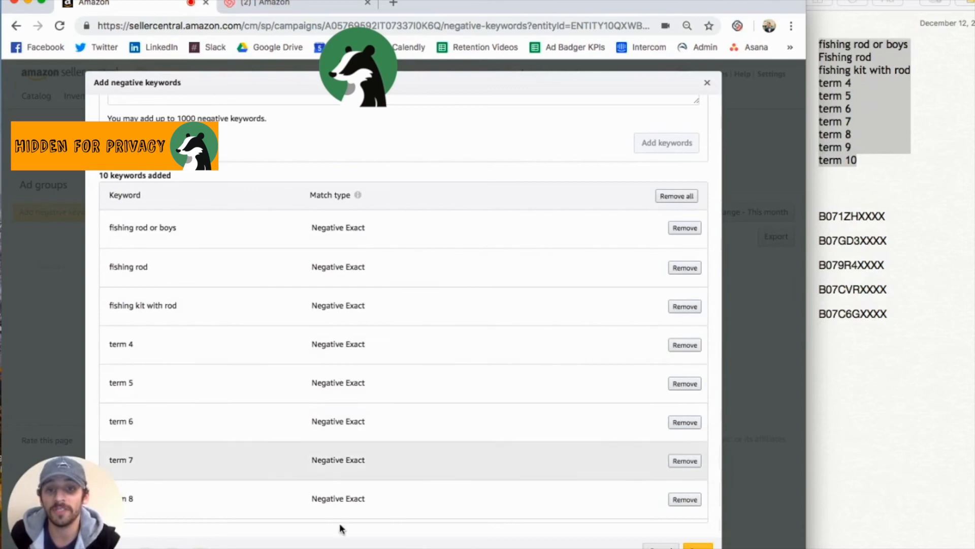
scroll(321, 463, "down", 3)
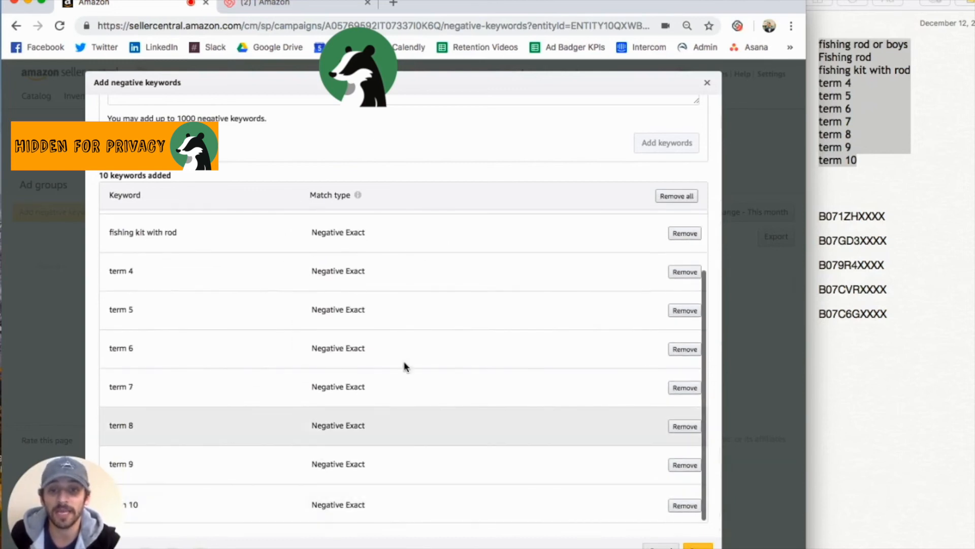
scroll(419, 245, "up", 3)
scroll(420, 245, "up", 5)
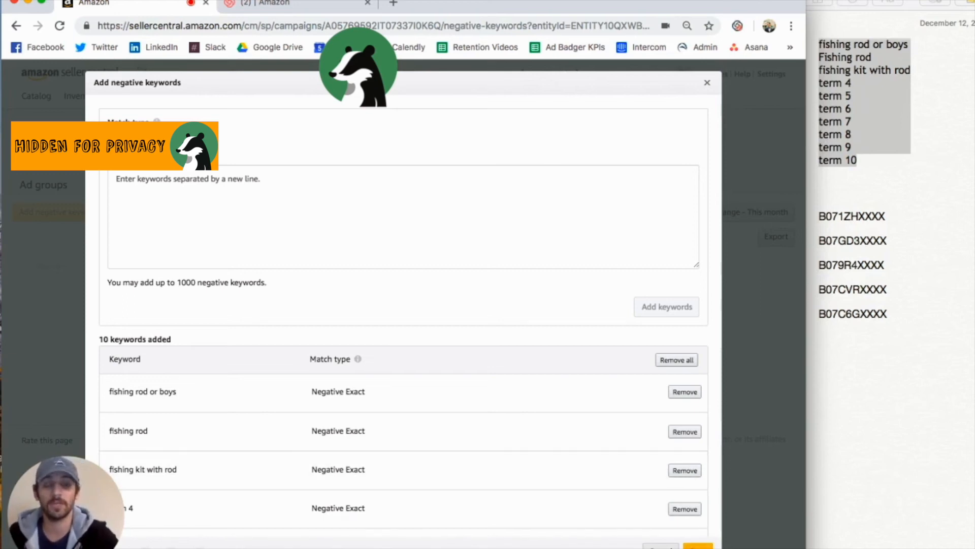
left_click(698, 546)
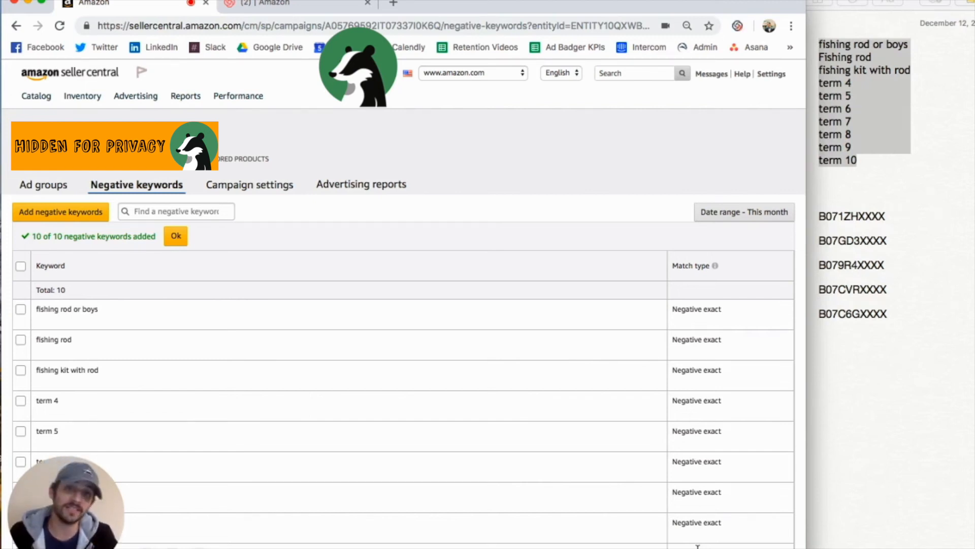
Copy the uppercase product codes from B071ZHXXXX through B07C6GXXXX in the note.
left_click(890, 322)
left_click_drag(901, 312, 821, 211)
key("super+c")
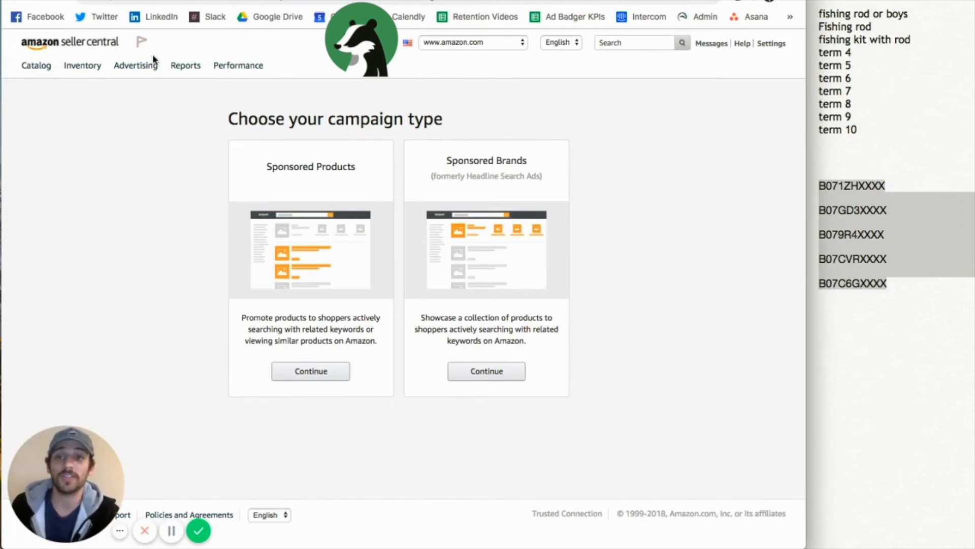
Start another Sponsored Products campaign in Amazon Seller Central and set it to manual targeting.
mouse_move(147, 63)
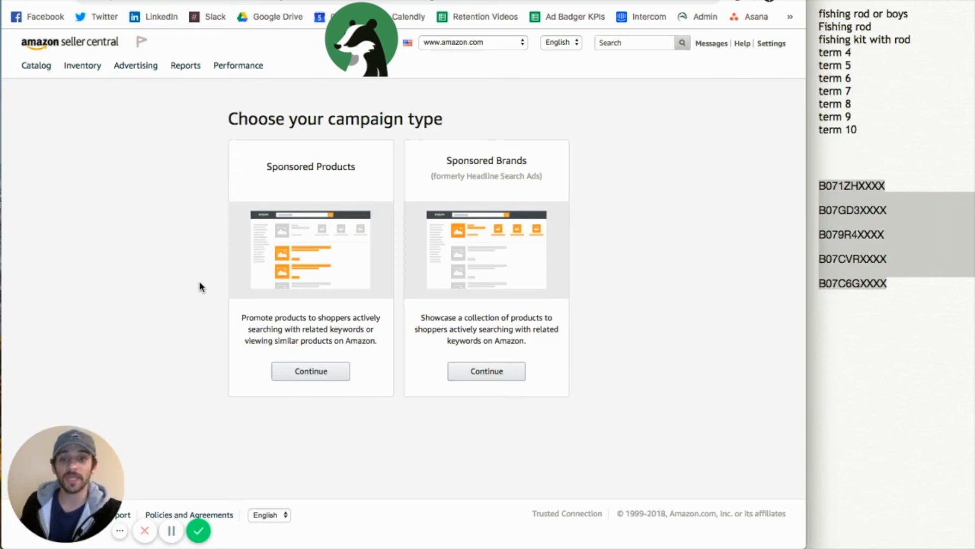
left_click(303, 374)
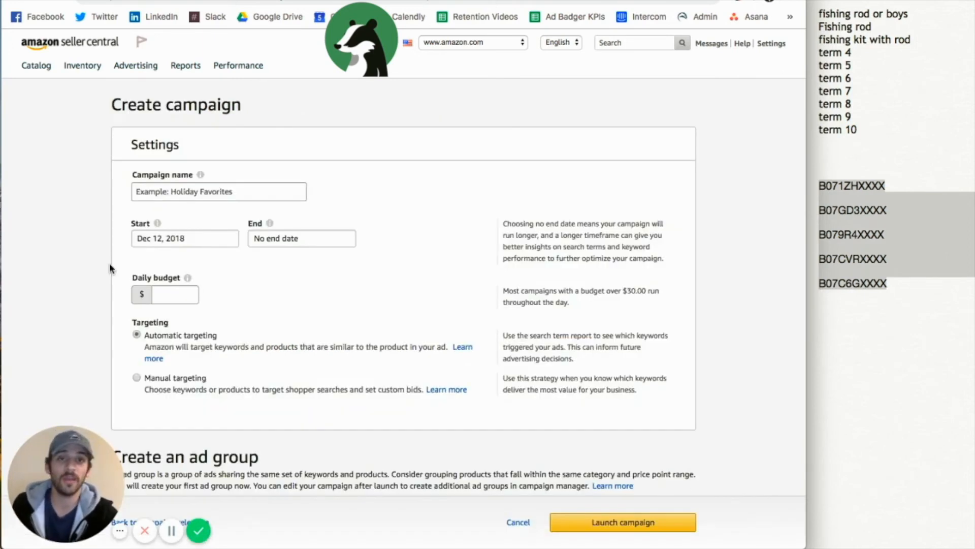
left_click(137, 378)
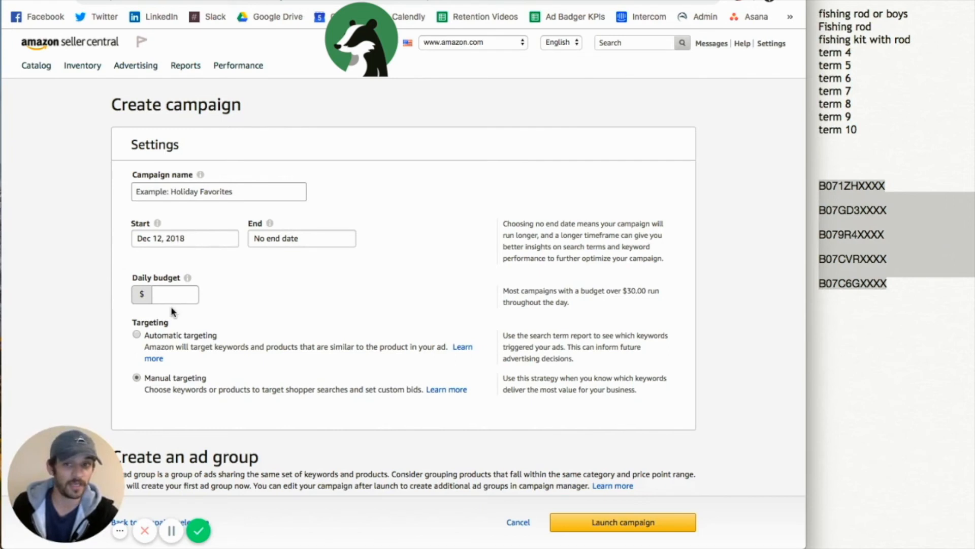
Set the ad group's targeting type to product targeting and bring up its product targeting options.
scroll(108, 290, "down", 8)
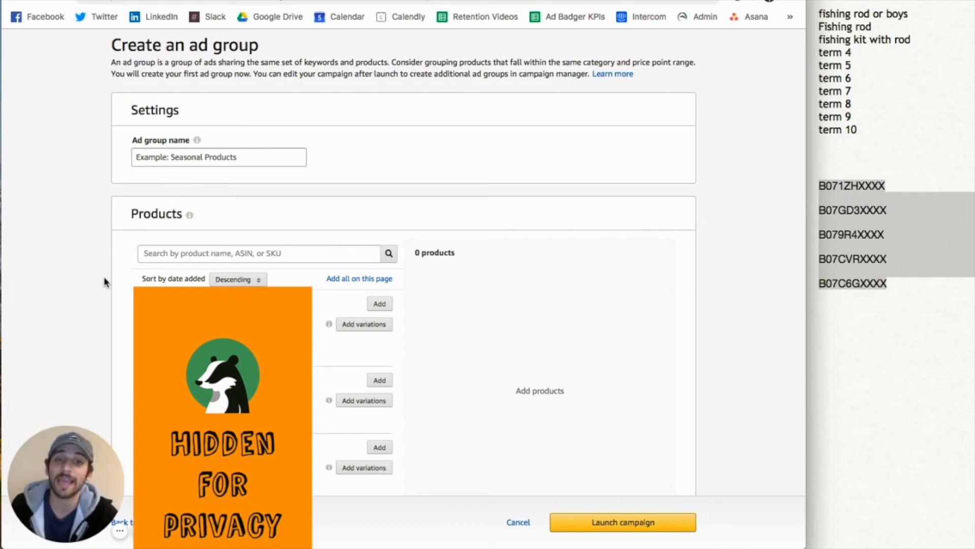
scroll(104, 280, "down", 10)
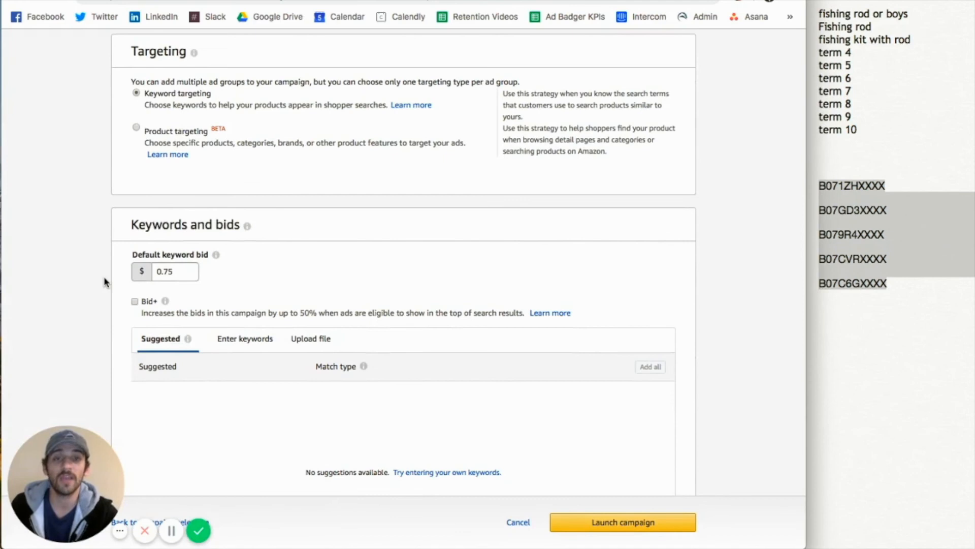
left_click(136, 129)
scroll(74, 136, "down", 5)
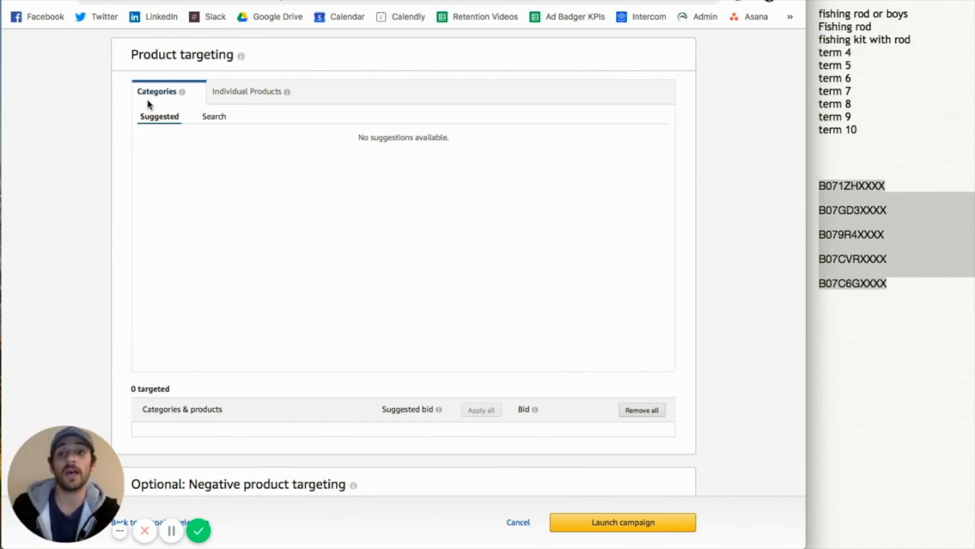
Enter the copied product codes, B071ZHXXXX through B07C6GXXXX, as a list of individual products in the product targeting section.
left_click(247, 95)
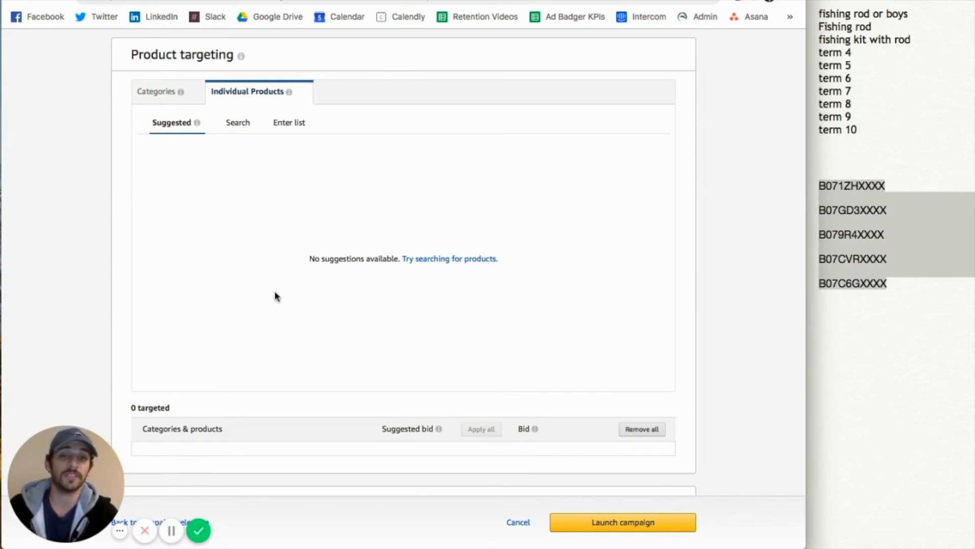
left_click(245, 127)
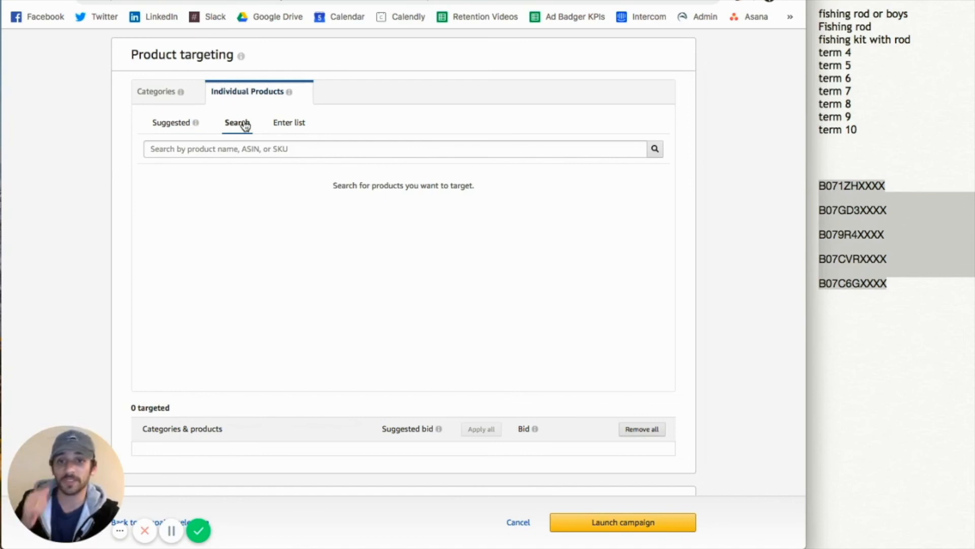
left_click(290, 123)
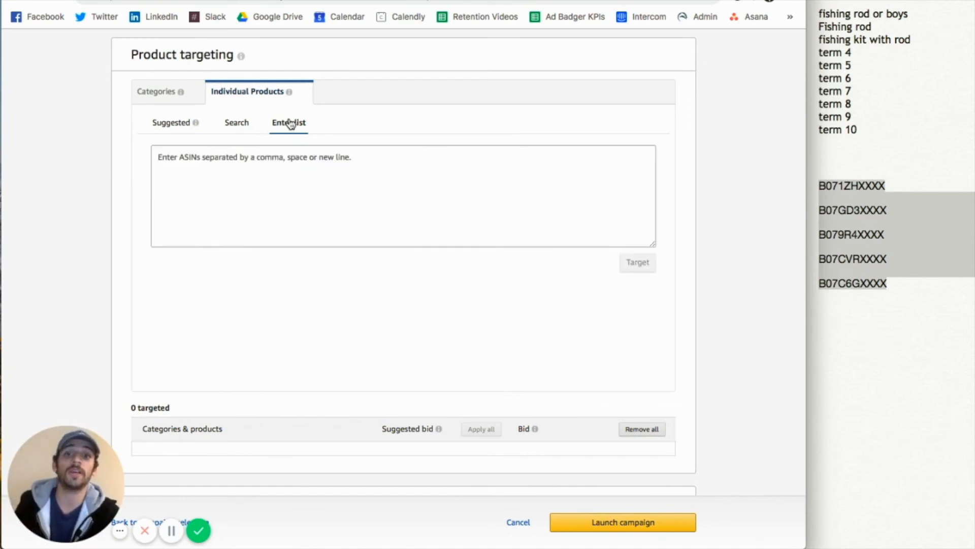
left_click(307, 163)
left_click(902, 270)
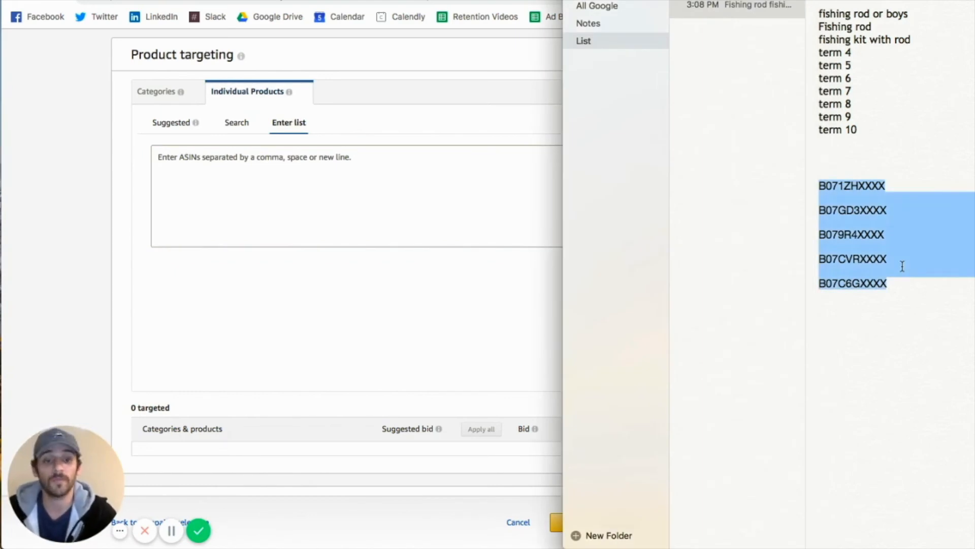
left_click(435, 209)
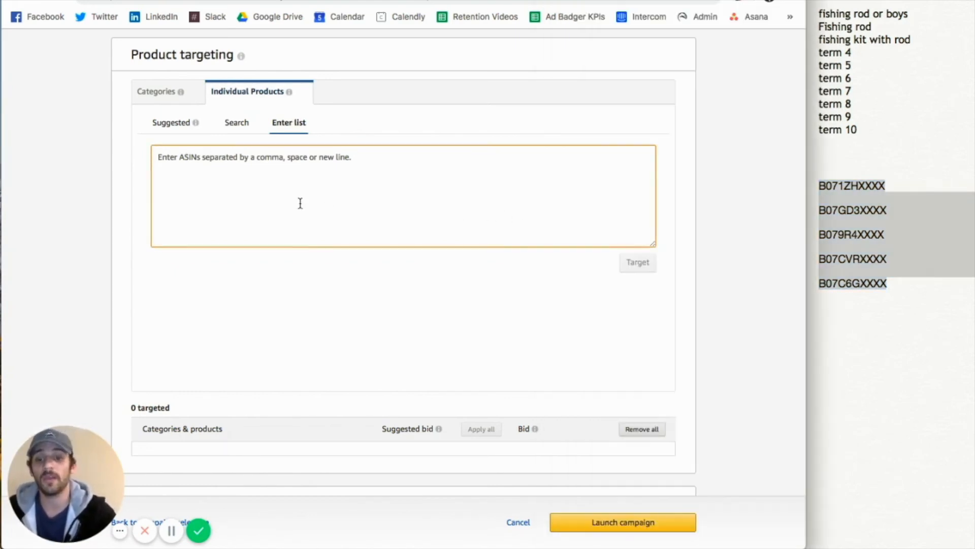
key("super+v")
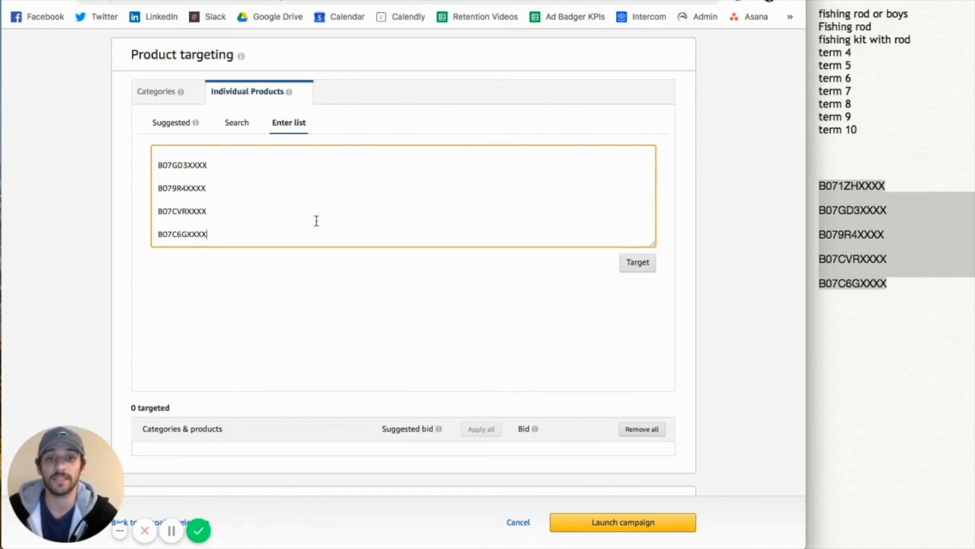
Check the entered product codes and try to add all of them as product targets.
scroll(316, 221, "up", 1)
scroll(390, 207, "down", 1)
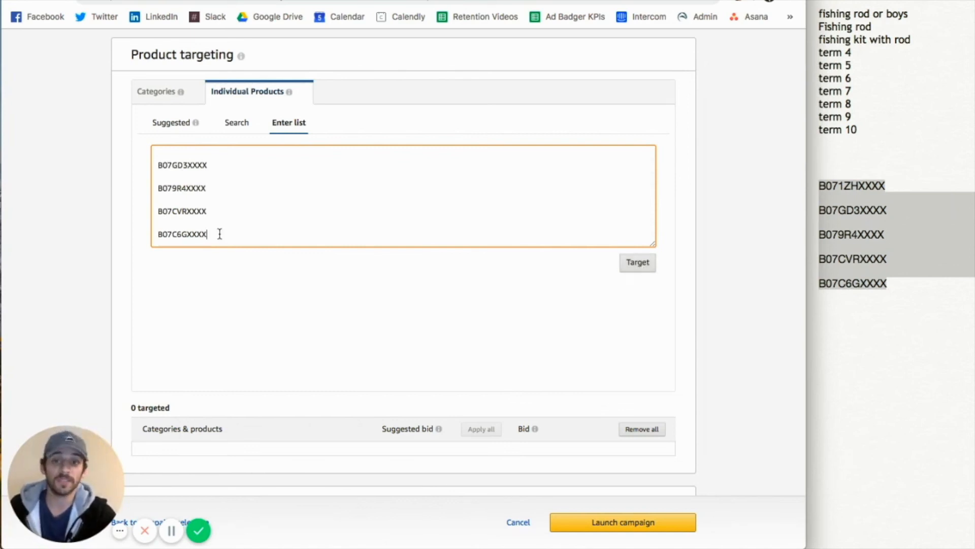
left_click_drag(217, 233, 160, 154)
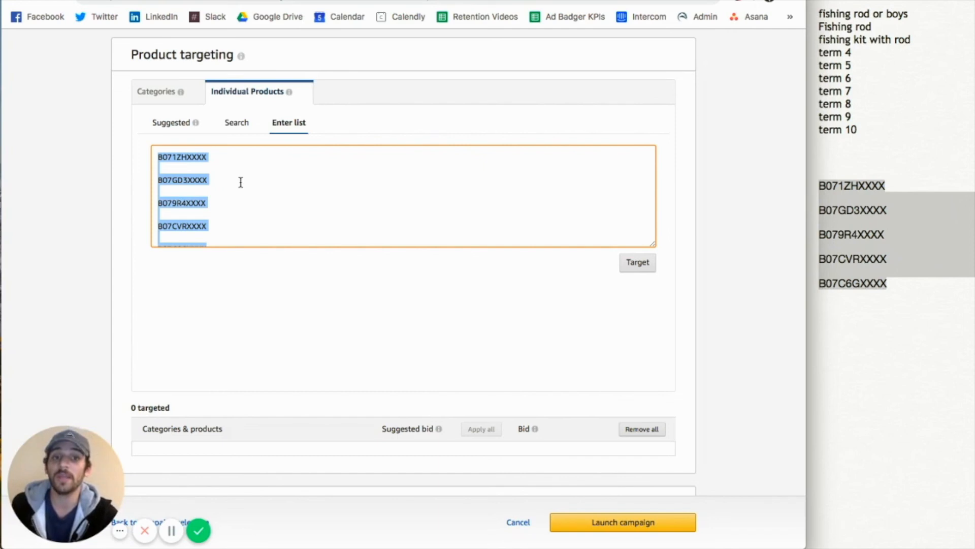
left_click(314, 217)
left_click(638, 263)
left_click_drag(146, 261, 236, 289)
left_click(236, 289)
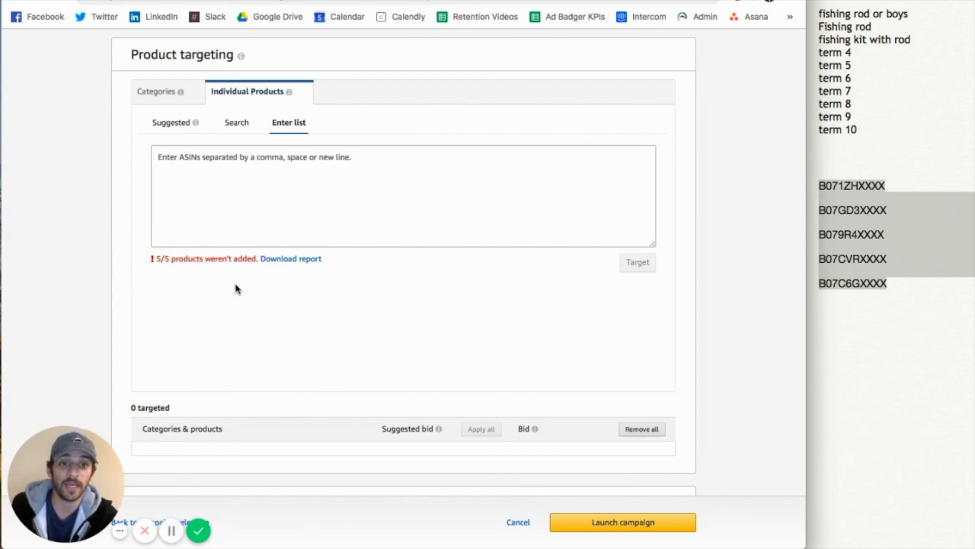
Examine the XXXX endings of the product codes in the note.
left_click(907, 260)
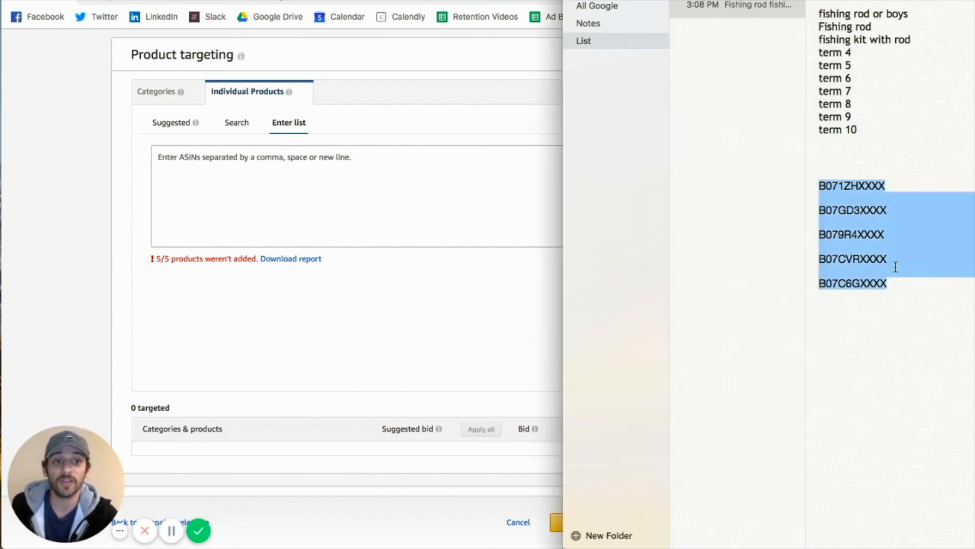
left_click(894, 273)
left_click_drag(893, 285, 860, 258)
left_click(882, 255)
left_click(530, 241)
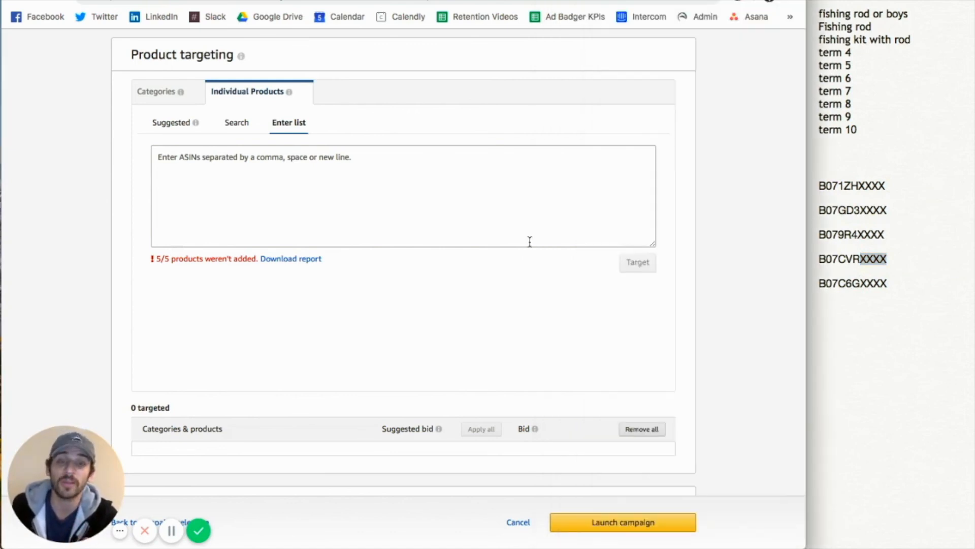
Copy the codes B071ZHXXXX through B07C6GXXXX from the note again and refill the individual products list with them.
left_click(346, 199)
left_click_drag(889, 280, 814, 187)
key("super+c")
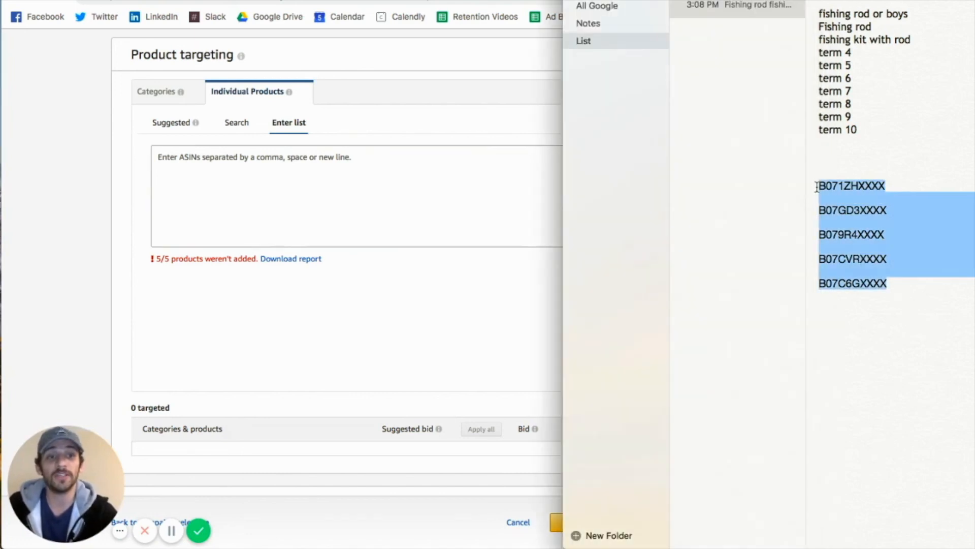
left_click(414, 186)
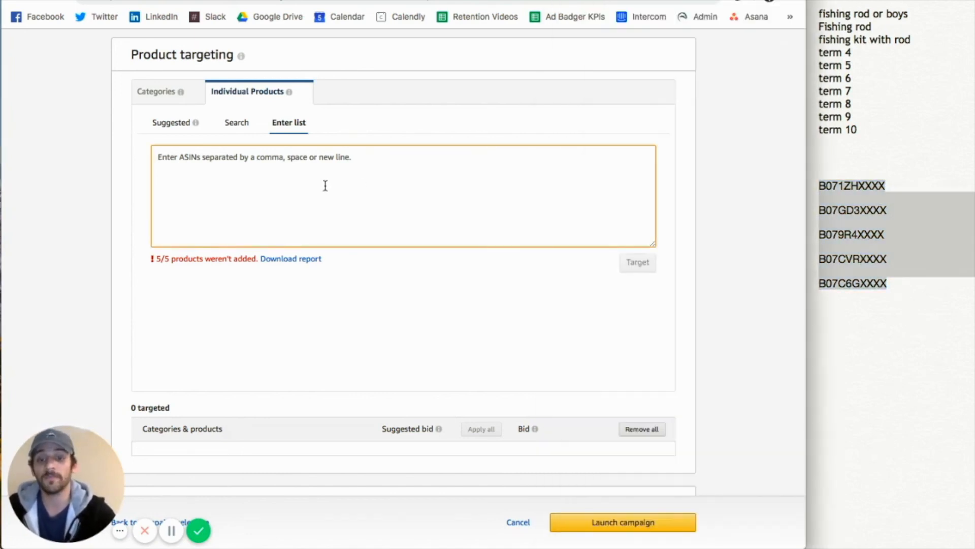
key("super+v")
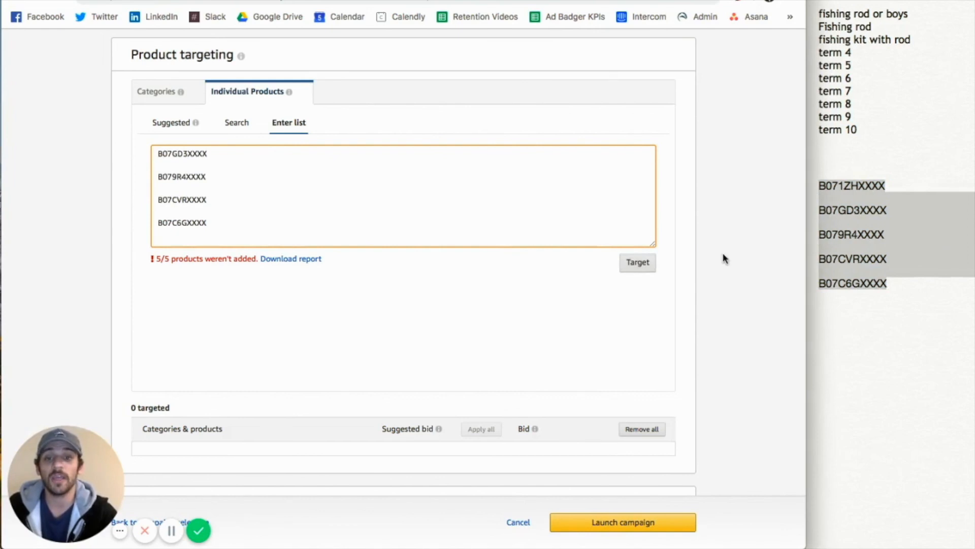
Examine the optional negative product targeting section and its brand and product exclusions.
scroll(724, 259, "down", 5)
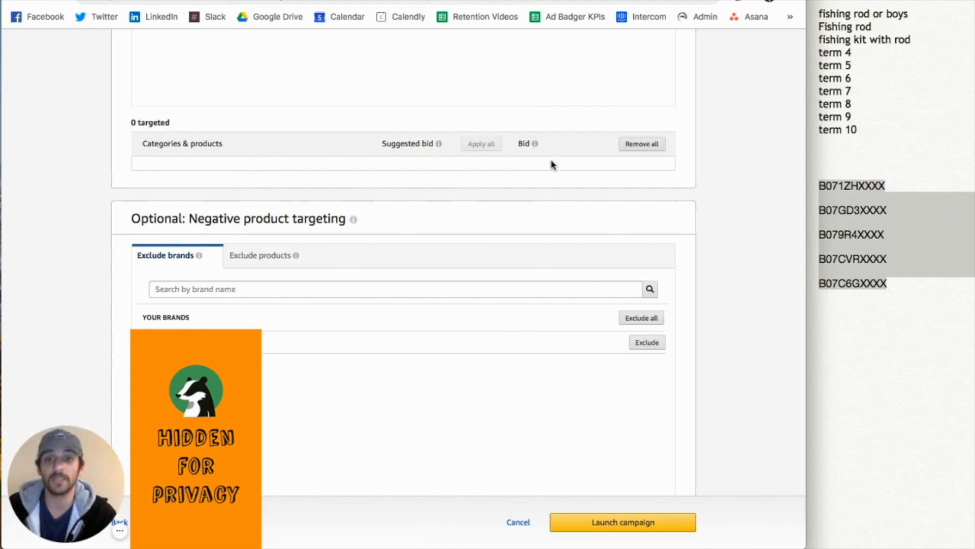
scroll(505, 152, "down", 3)
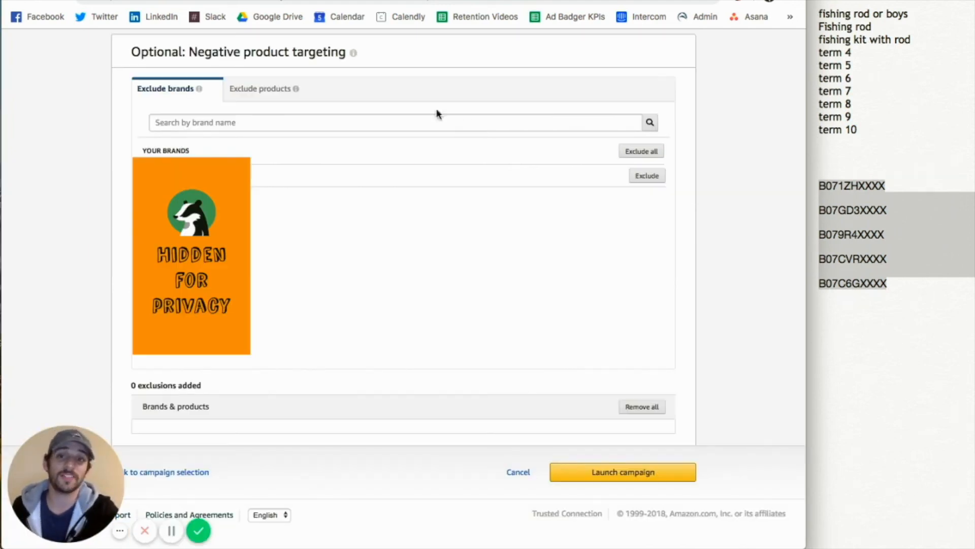